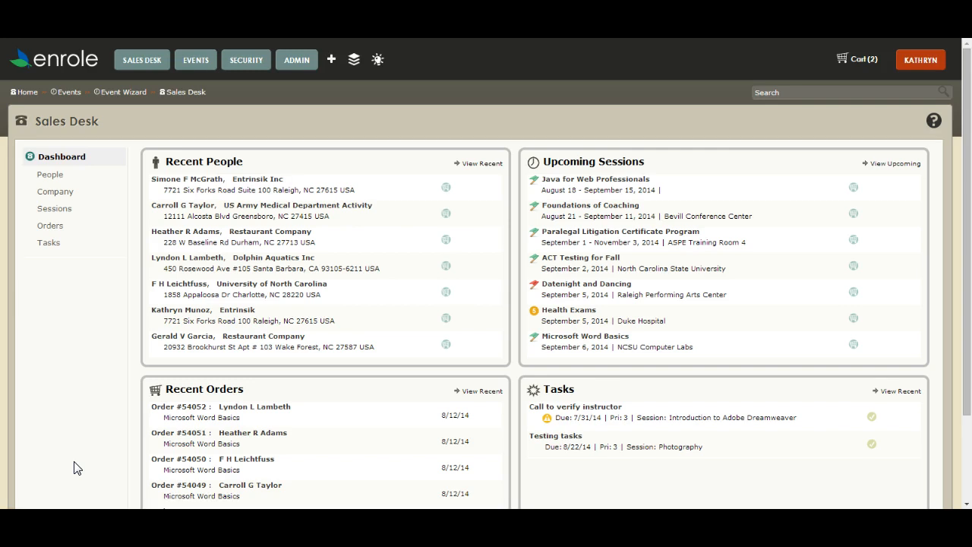
# Step: Open the Event Wizard from the Events area to start setting up a new session
pyautogui.click(193, 67)
pyautogui.click(189, 81)
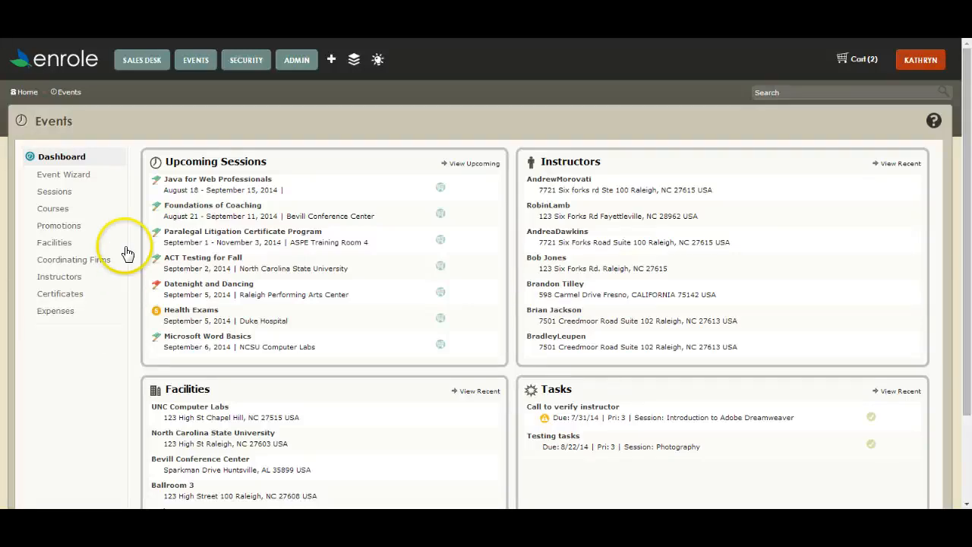
pyautogui.click(86, 179)
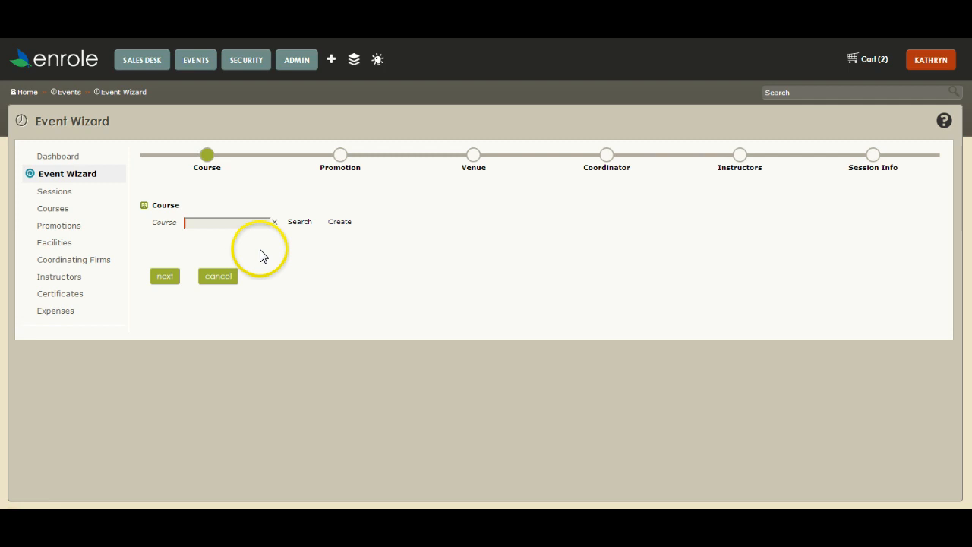
# Step: Search course titles for "excel", assign the MSEXCEL course to the event, and proceed to the promotion stage
pyautogui.click(300, 228)
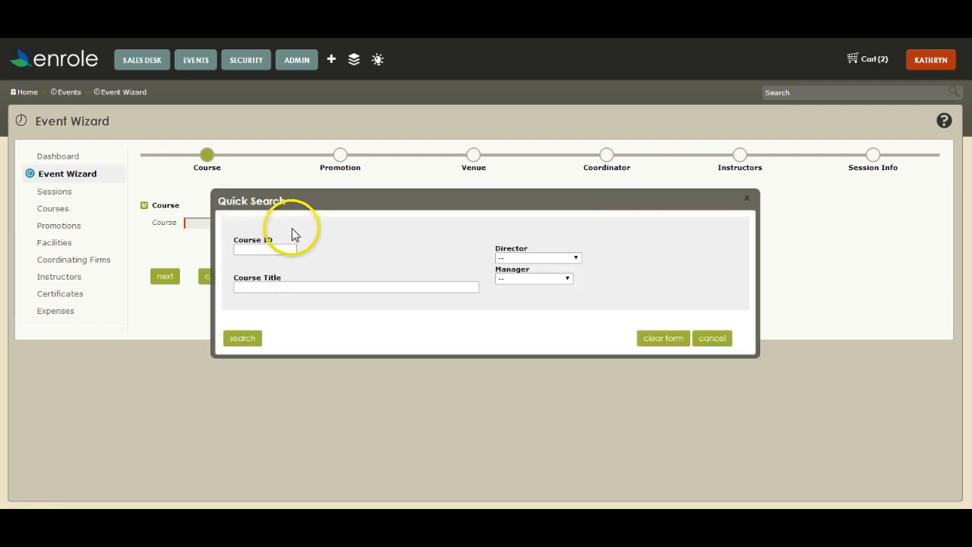
pyautogui.moveTo(327, 206); pyautogui.dragTo(322, 275)
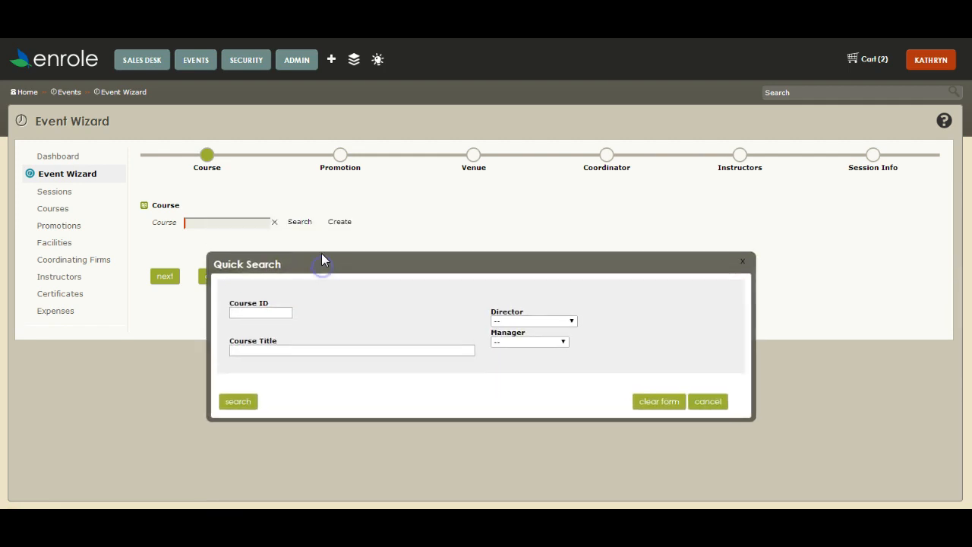
pyautogui.click(261, 348)
pyautogui.write('excel')
pyautogui.press('Return')
pyautogui.click(254, 363)
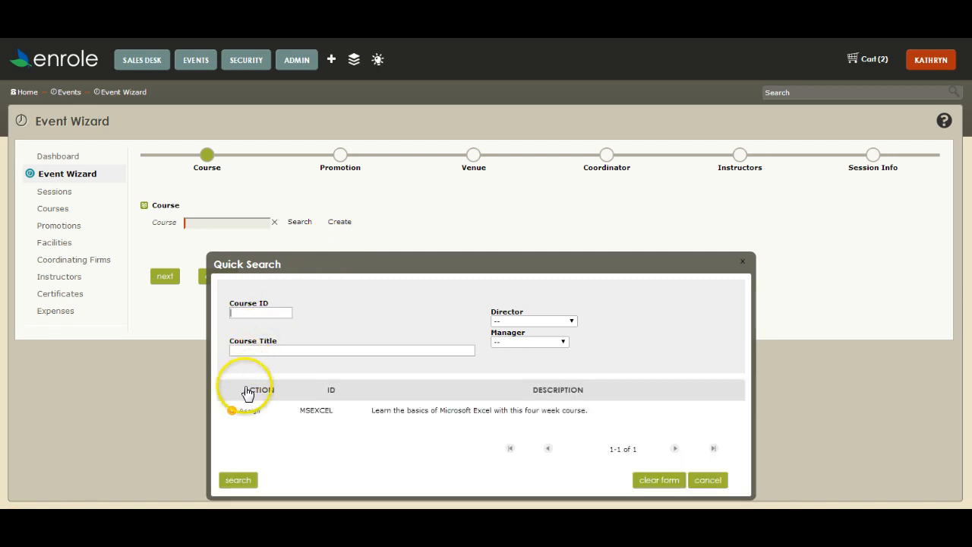
pyautogui.click(235, 413)
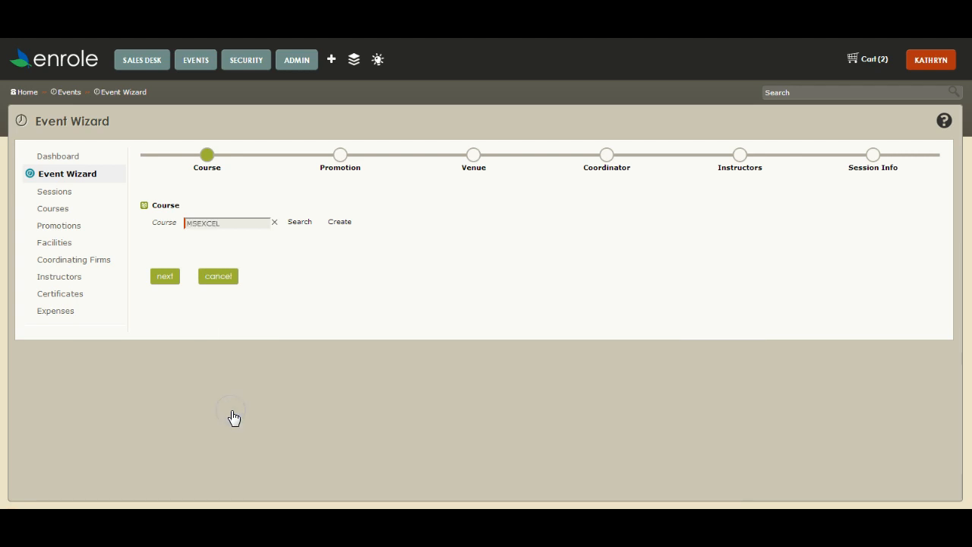
pyautogui.click(165, 278)
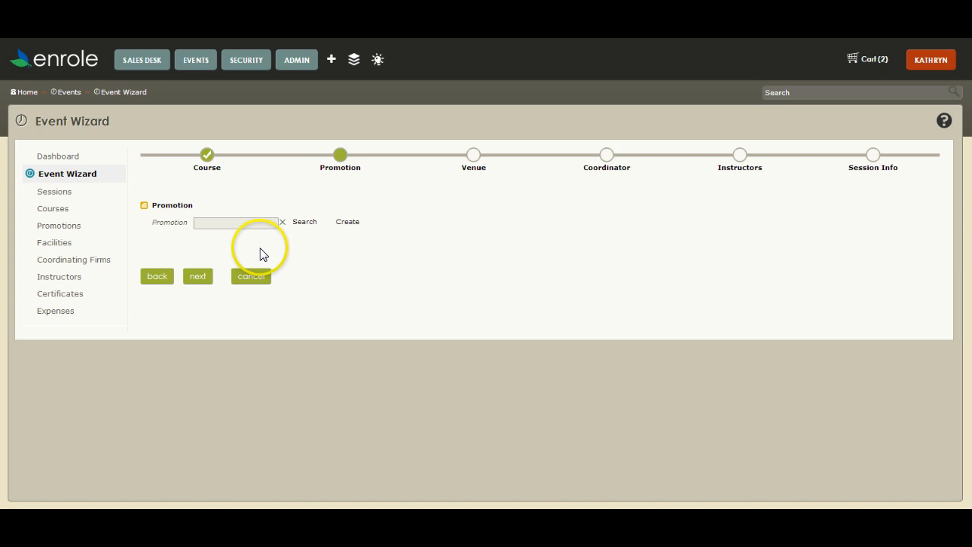
# Step: Find the promotion with ID fall2014, assign Fall Term 2014 to the event, and proceed to the venue stage
pyautogui.click(310, 226)
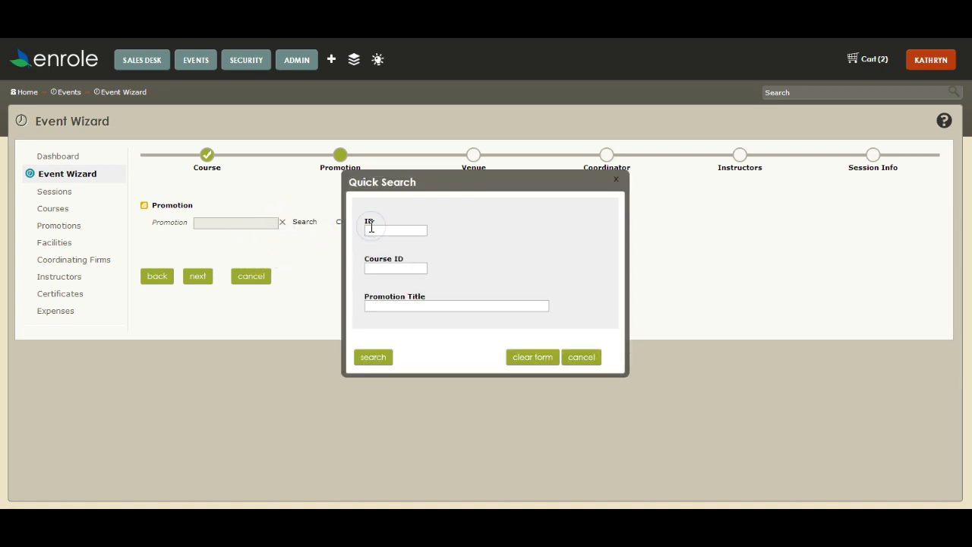
pyautogui.write('fall2014')
pyautogui.press('Return')
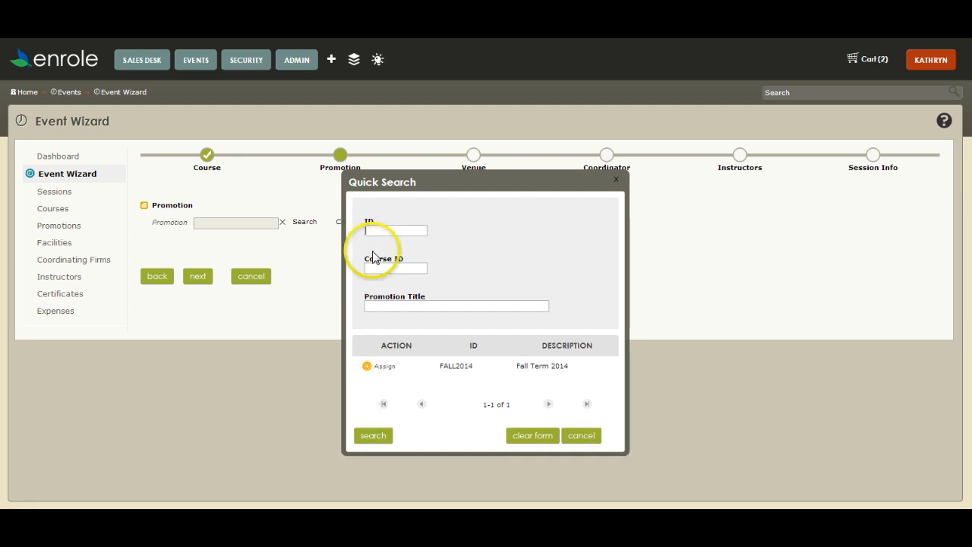
pyautogui.click(369, 367)
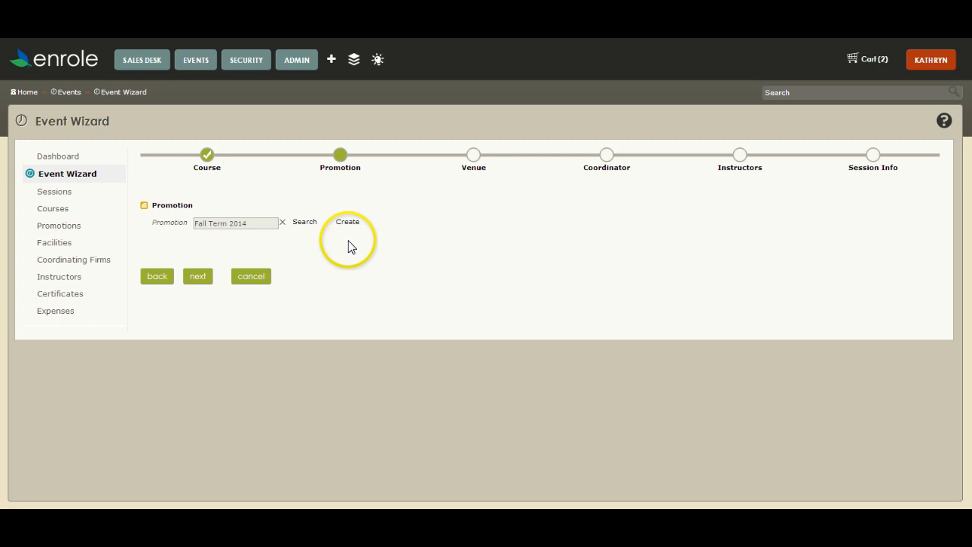
pyautogui.click(198, 277)
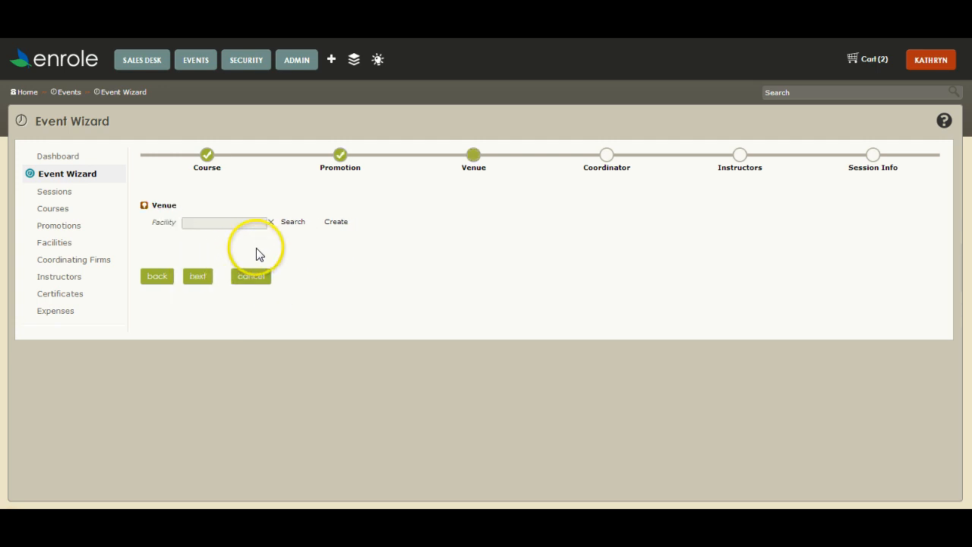
# Step: Begin creating a new venue facility named "UNC Computer Labs"
pyautogui.click(336, 222)
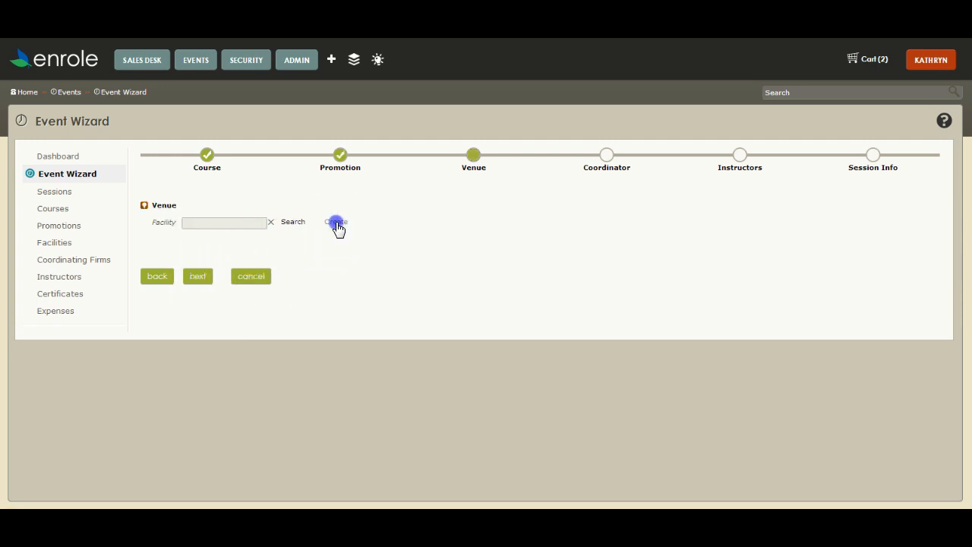
pyautogui.click(459, 141)
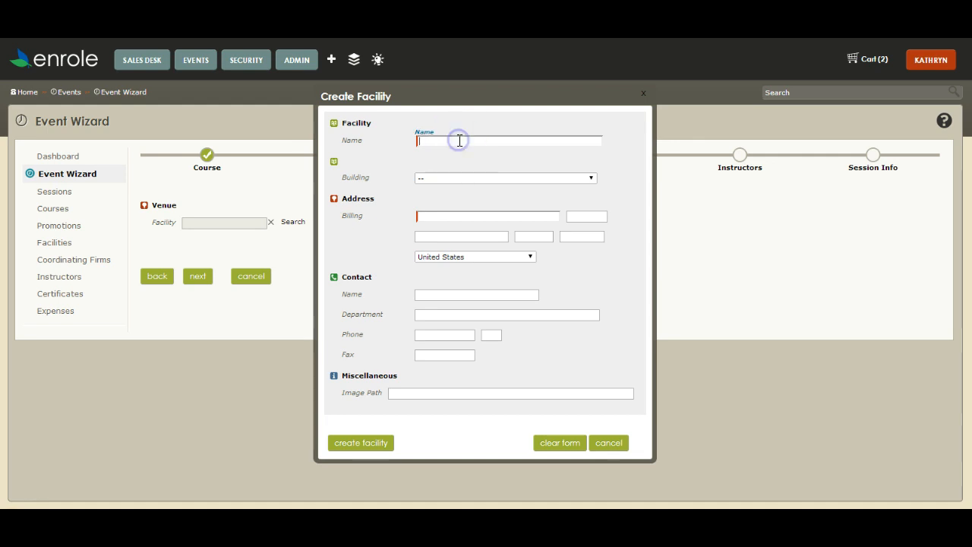
pyautogui.write('UNC Co')
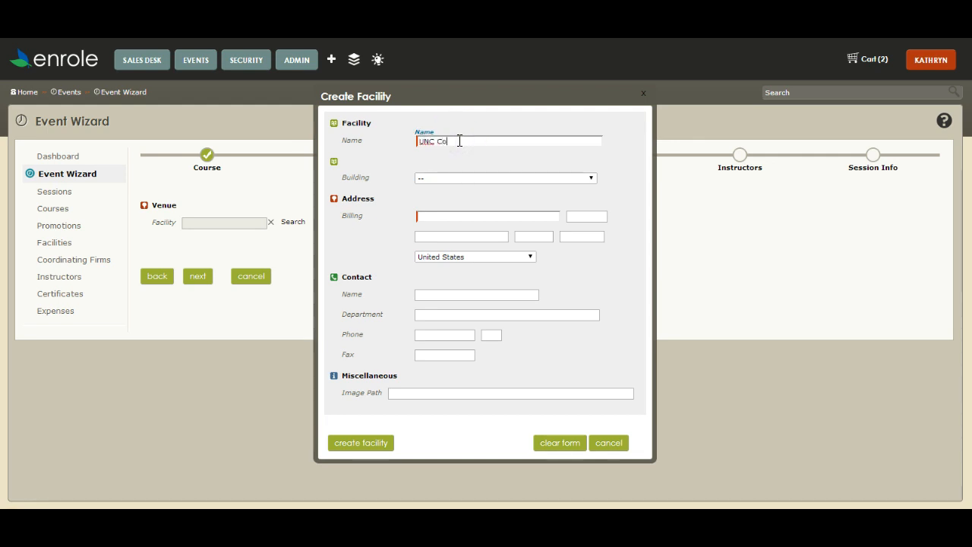
pyautogui.write('mputer Labs')
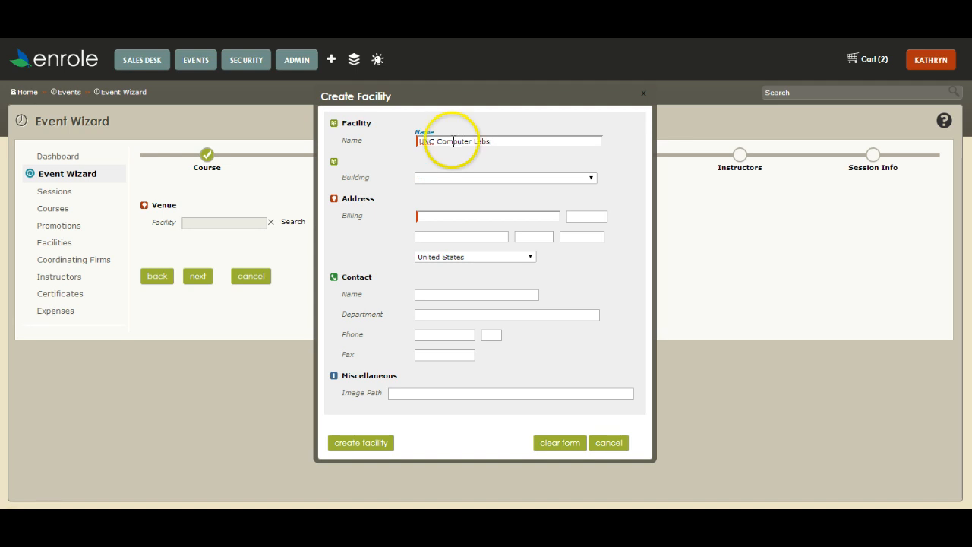
# Step: Fill in the facility's street, city, state and postal code, create the facility as the venue, and proceed to the coordinator stage
pyautogui.click(423, 216)
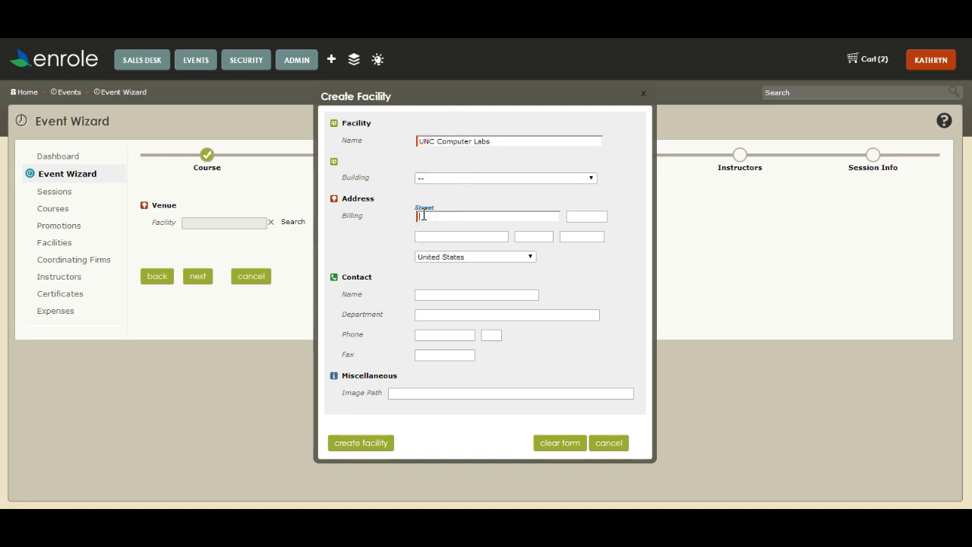
pyautogui.write('102 High St')
pyautogui.press('Tab')
pyautogui.press('Tab')
pyautogui.write('Chapel Hill')
pyautogui.press('Tab')
pyautogui.write('NC')
pyautogui.press('Tab')
pyautogui.write('27')
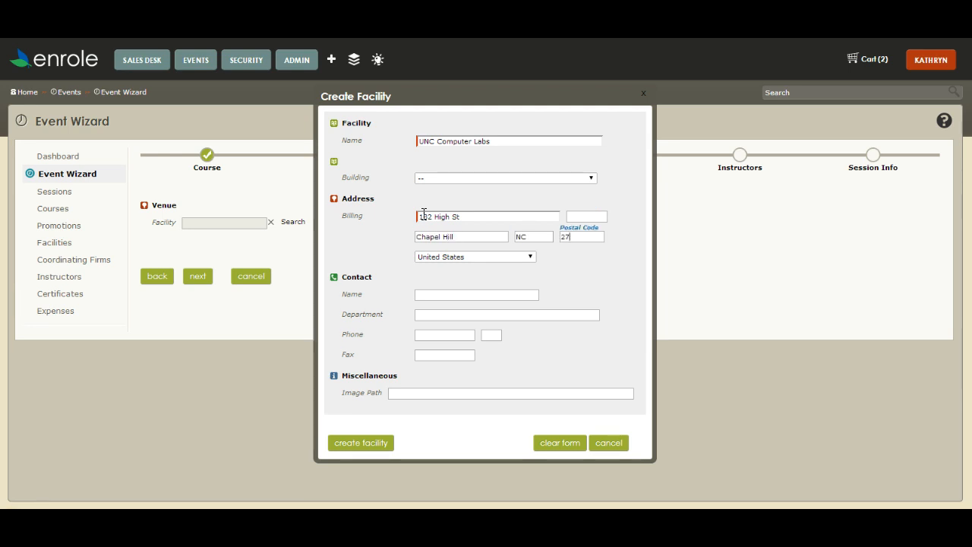
pyautogui.write('515')
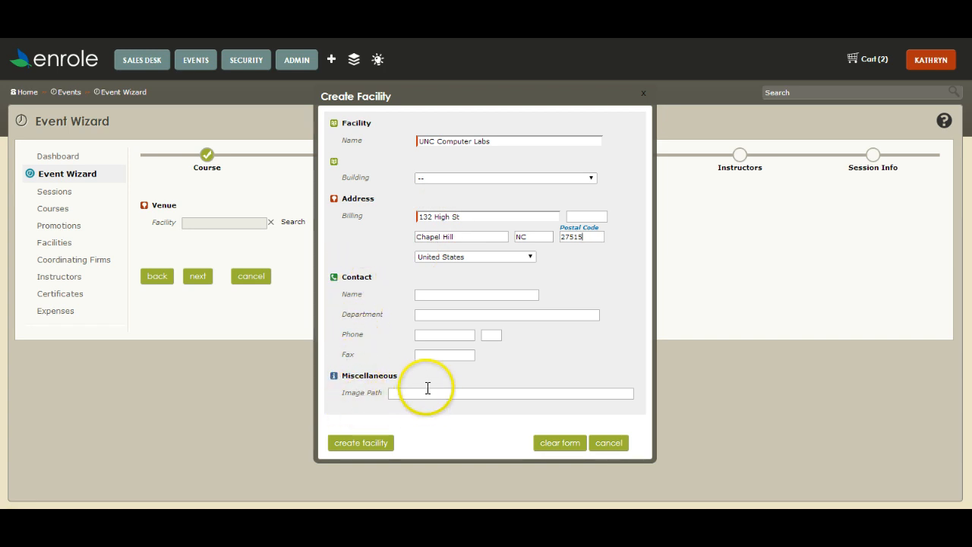
pyautogui.click(364, 445)
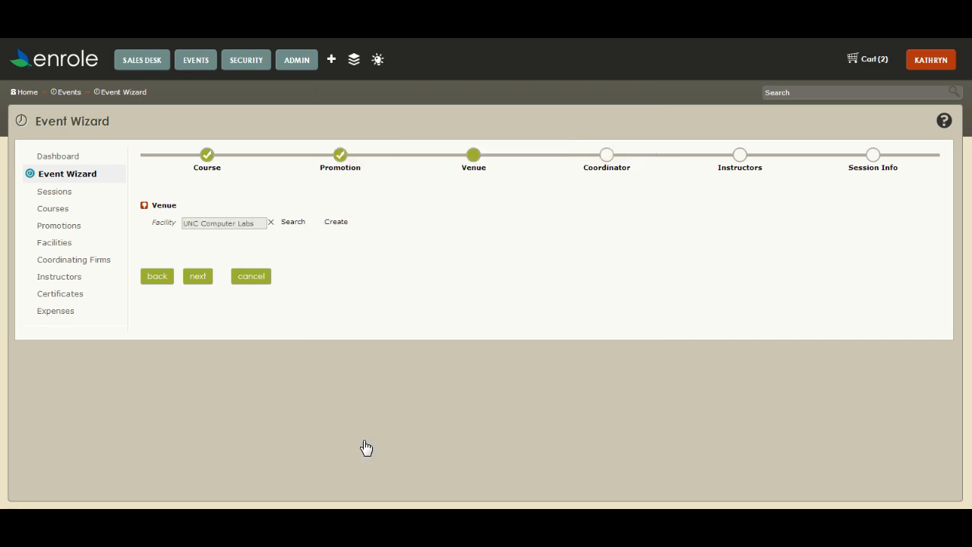
pyautogui.click(205, 279)
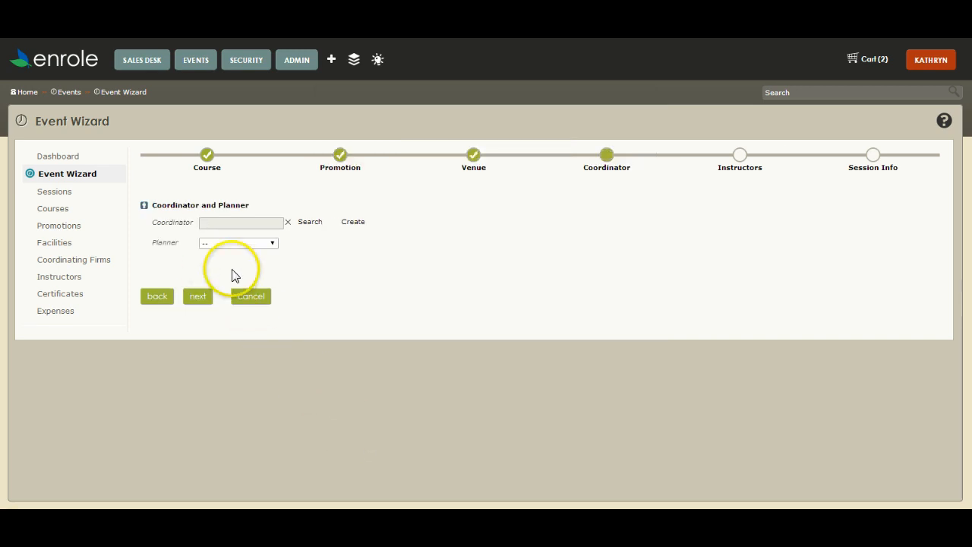
# Step: Search for the coordinator by first name, assign the Entrinsik coordinator record, and proceed to the instructors stage
pyautogui.click(305, 224)
pyautogui.click(371, 286)
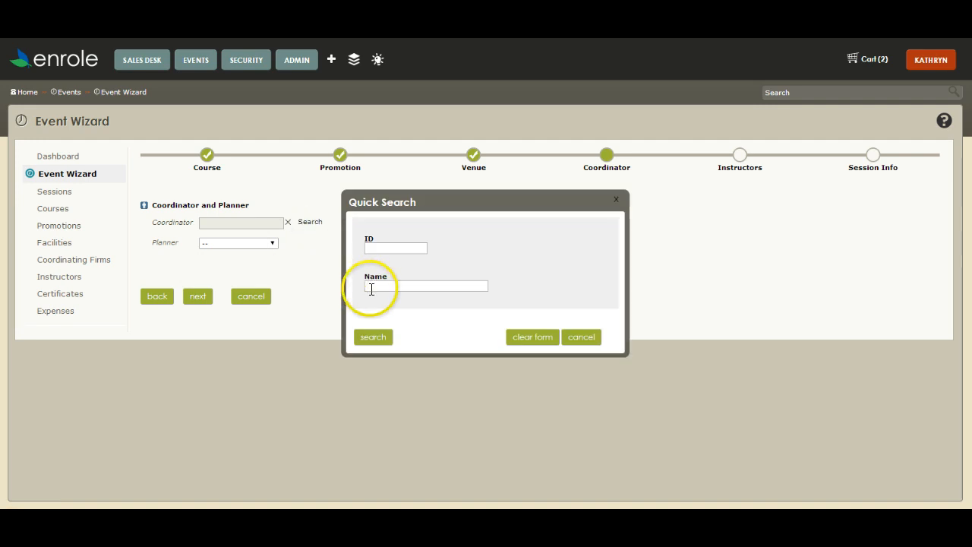
pyautogui.write('simone')
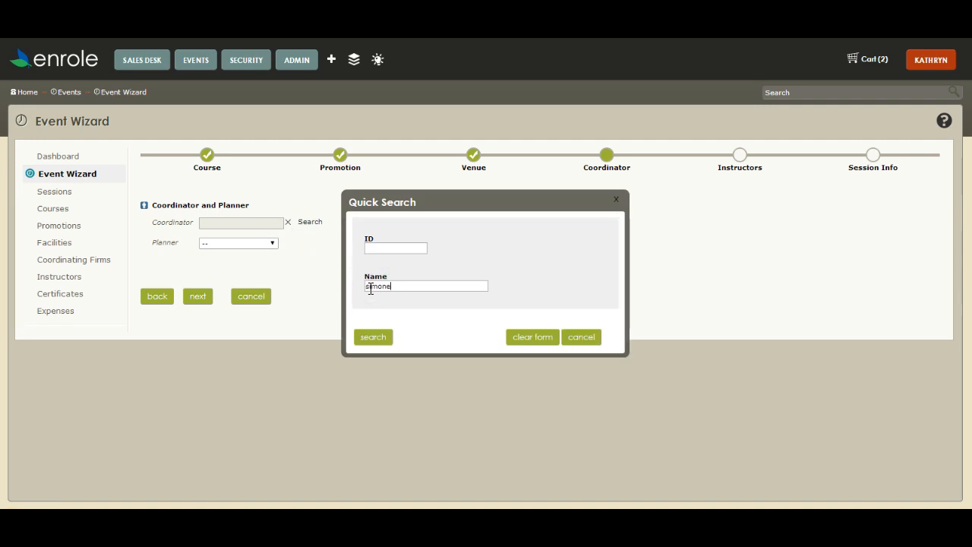
pyautogui.press('Return')
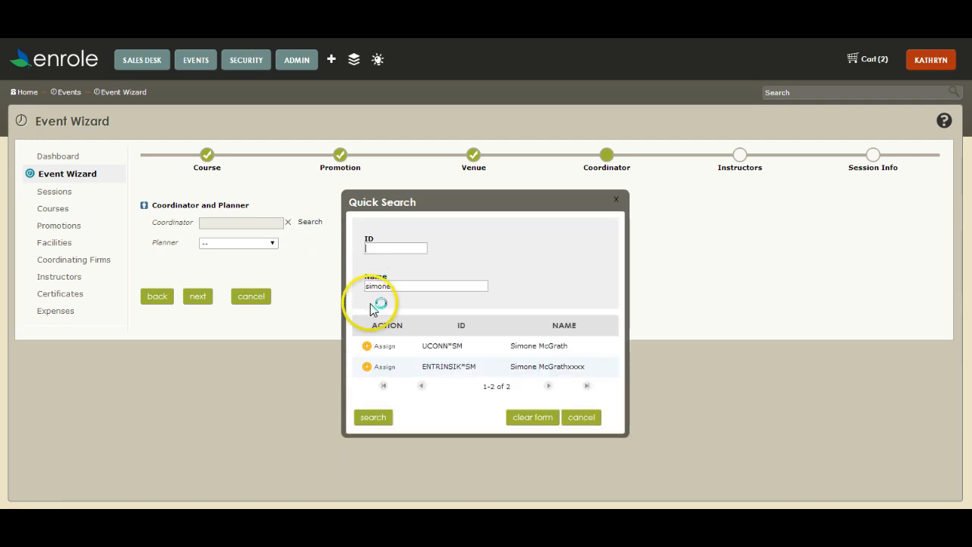
pyautogui.click(368, 366)
pyautogui.click(200, 298)
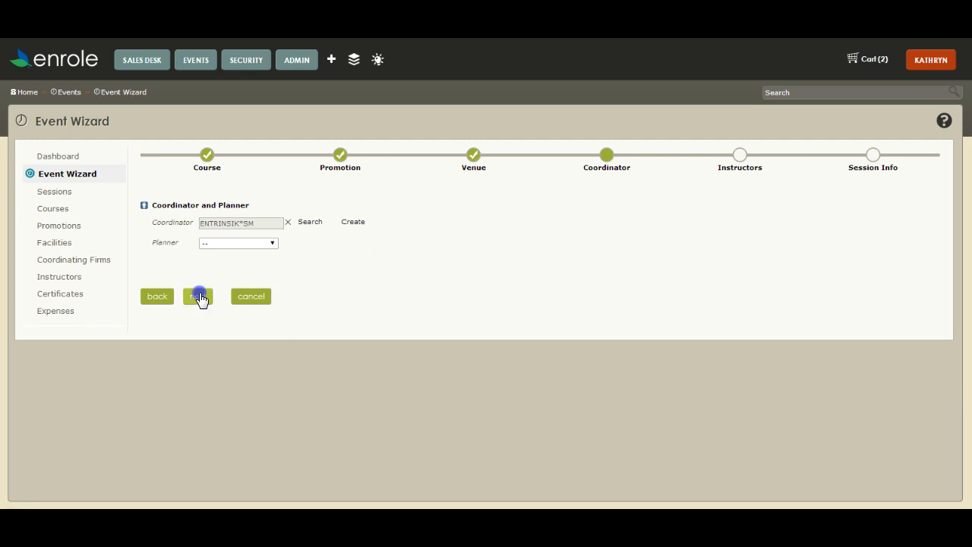
# Step: Search for the instructor by first name, add the matching person to the event, and proceed to the session info stage
pyautogui.click(370, 222)
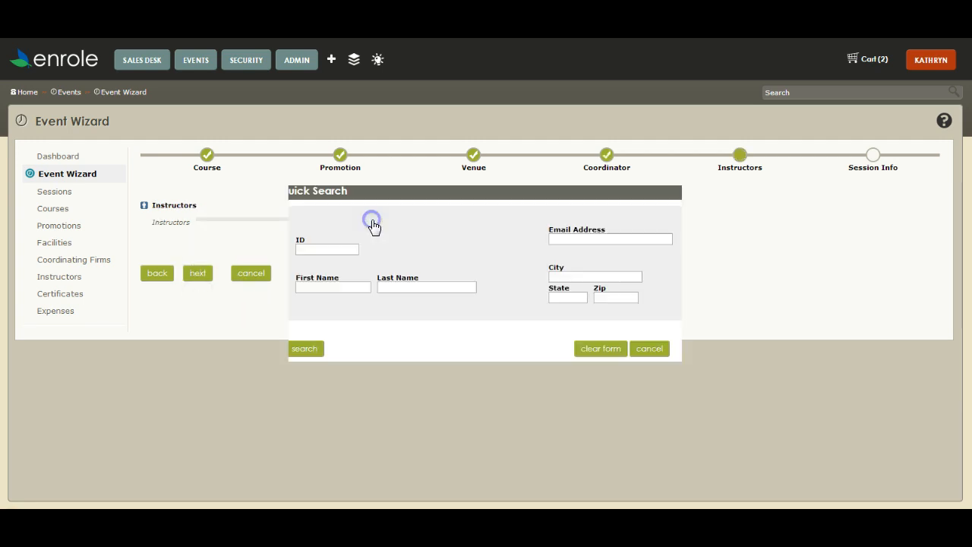
pyautogui.click(314, 288)
pyautogui.write('andrew')
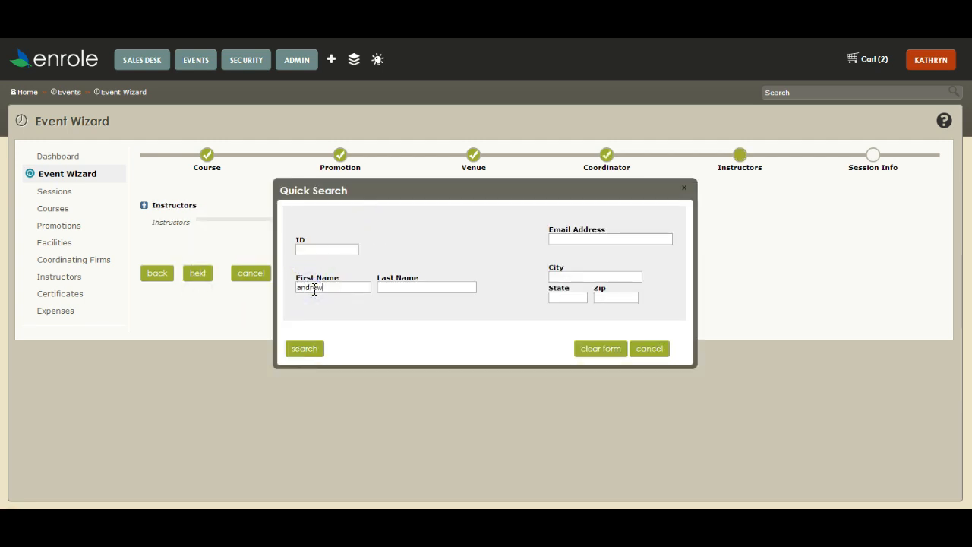
pyautogui.press('Return')
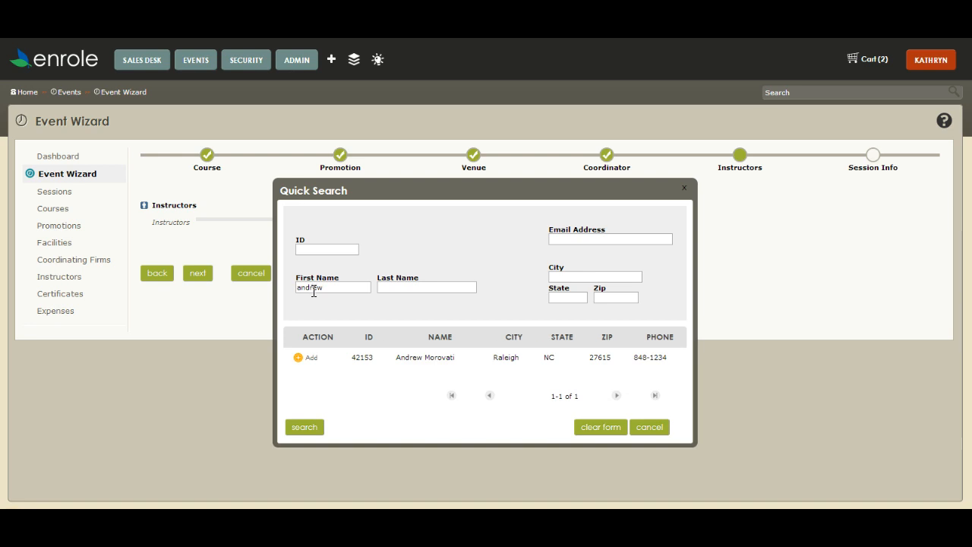
pyautogui.click(300, 358)
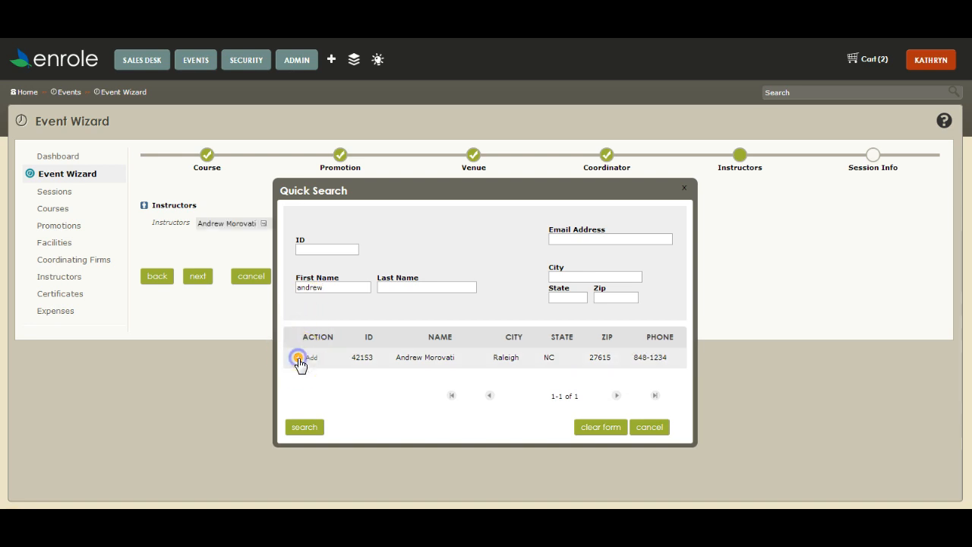
pyautogui.click(667, 438)
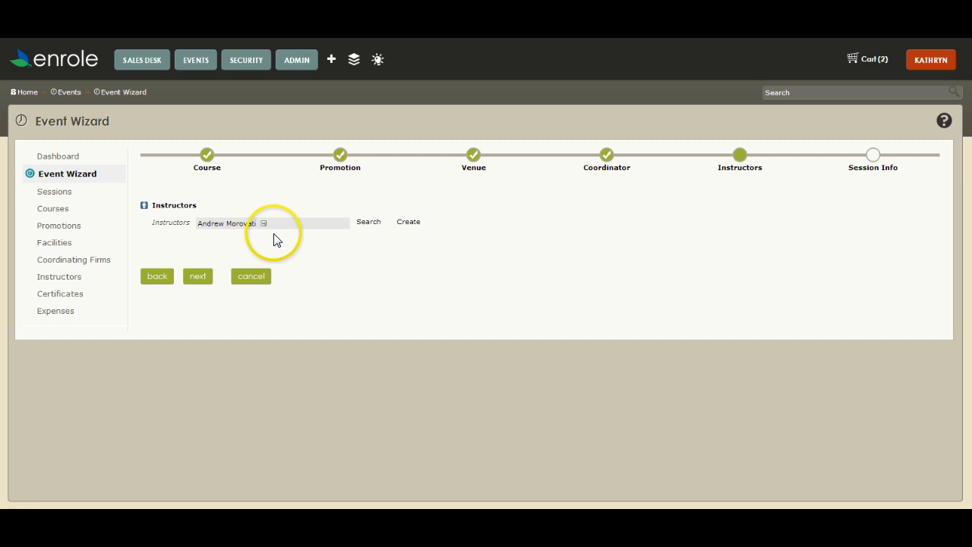
pyautogui.click(199, 277)
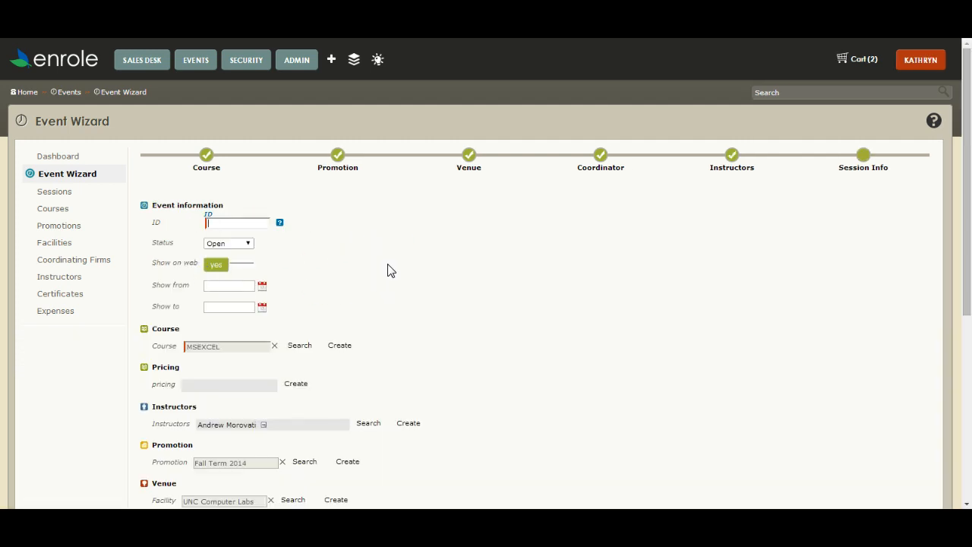
# Step: Review the session info form and set the event ID to EXCEL1014
pyautogui.scroll(-3, 388, 271)
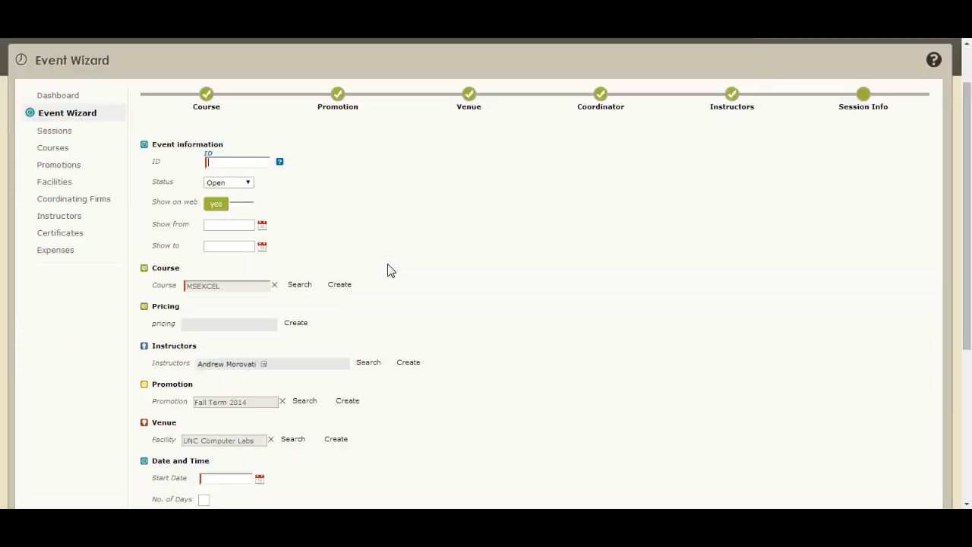
pyautogui.scroll(-2, 387, 270)
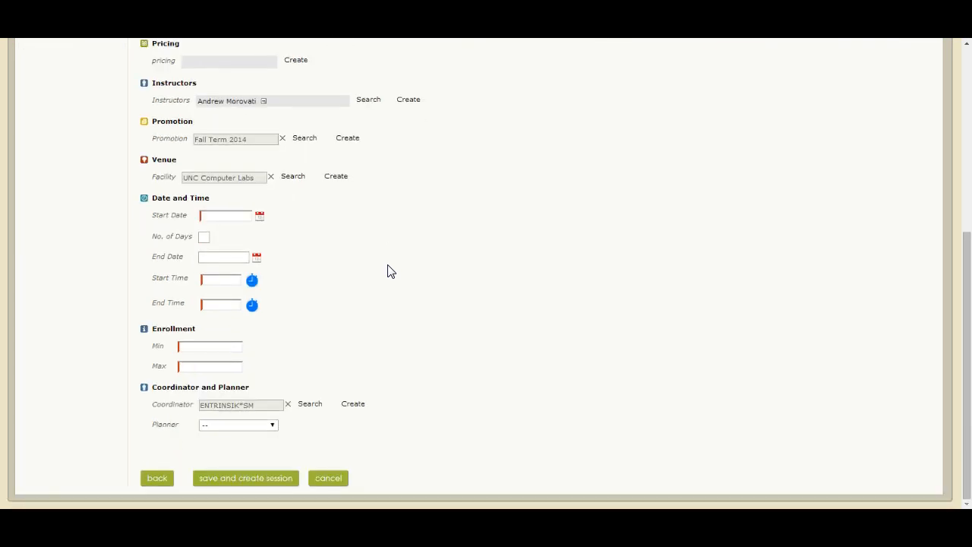
pyautogui.click(400, 265)
pyautogui.scroll(4, 402, 267)
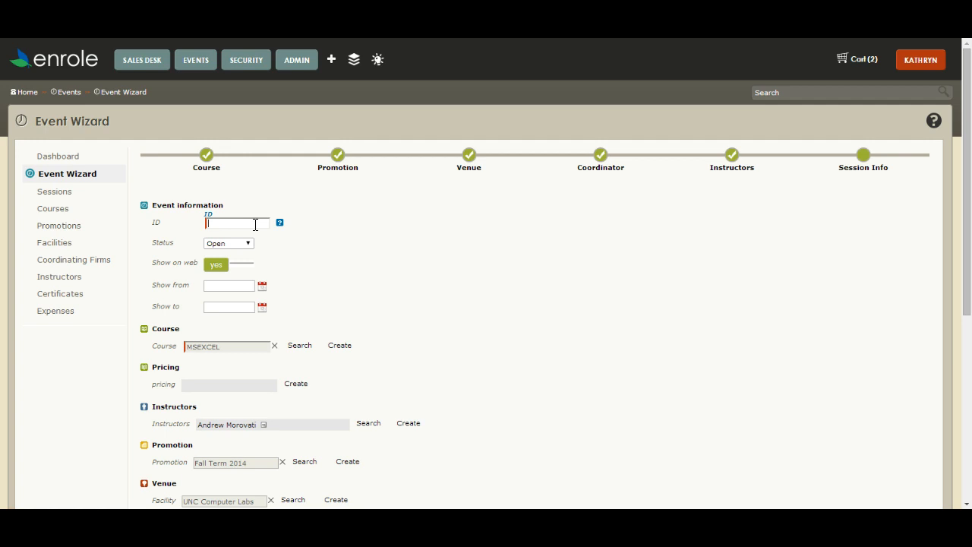
pyautogui.moveTo(281, 225)
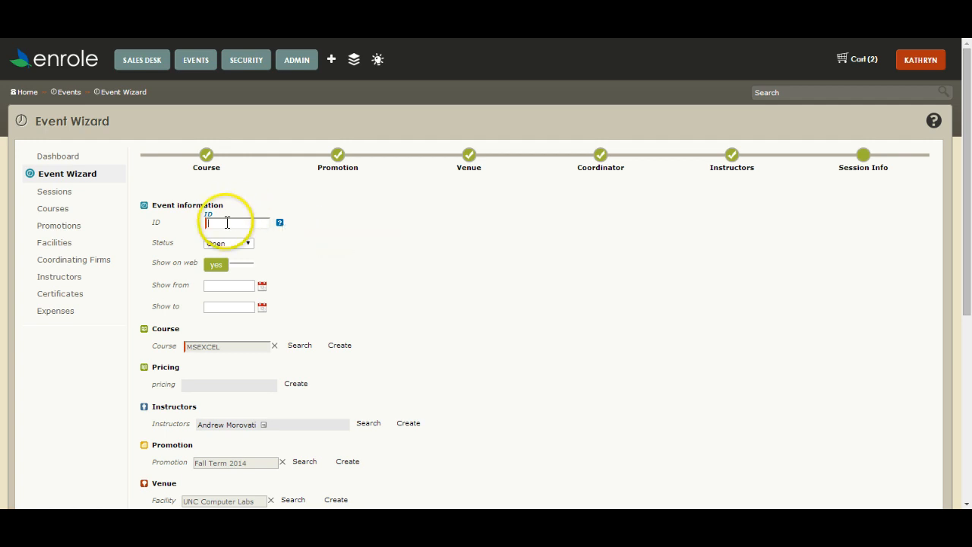
pyautogui.write('EXCEL1014')
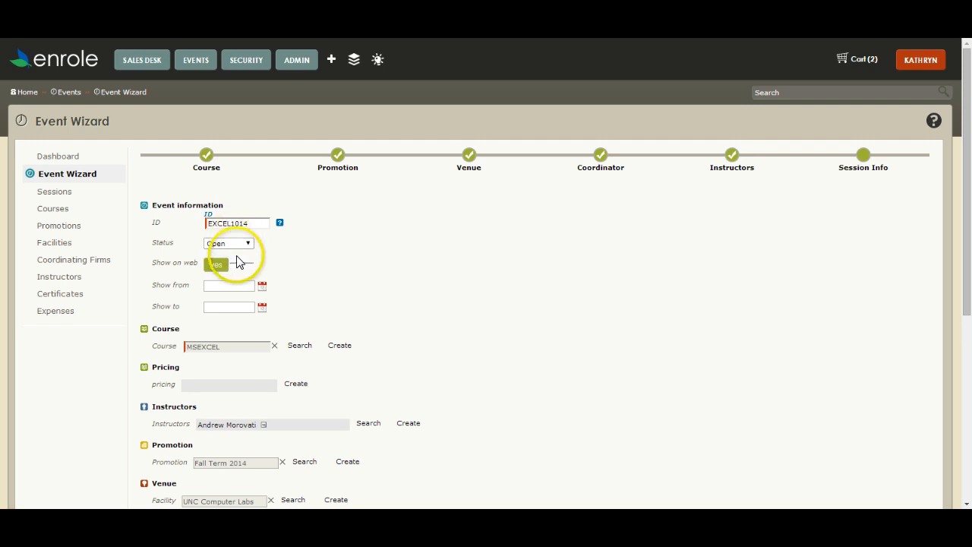
# Step: Create session pricing with an Early Bird fee, code EB, priced at 299 and expiring 8/31/14
pyautogui.scroll(-1, 348, 272)
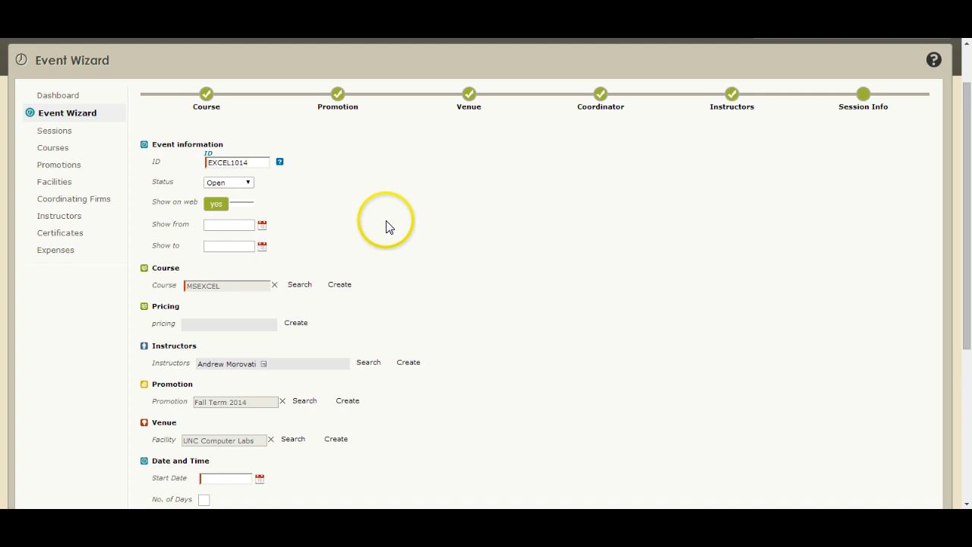
pyautogui.scroll(-2, 380, 235)
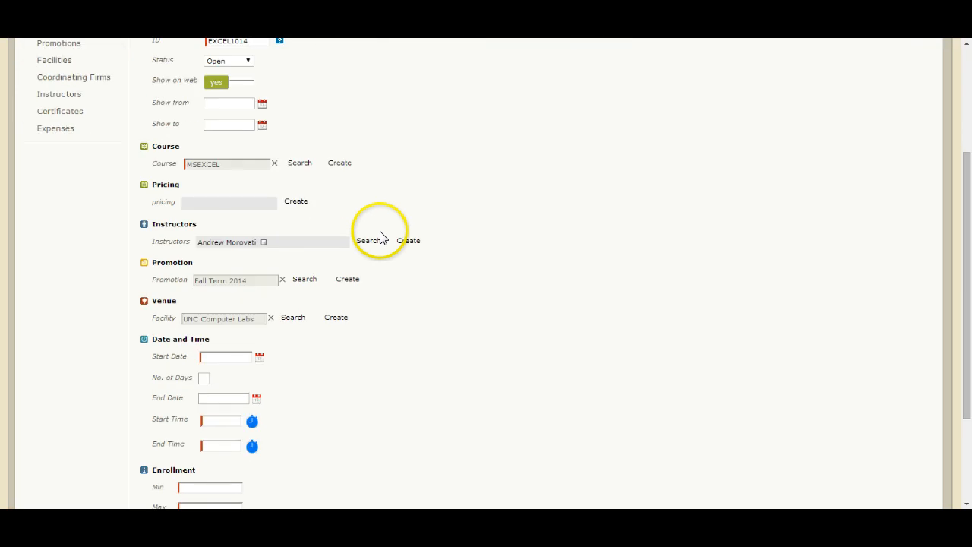
pyautogui.click(296, 202)
pyautogui.click(425, 242)
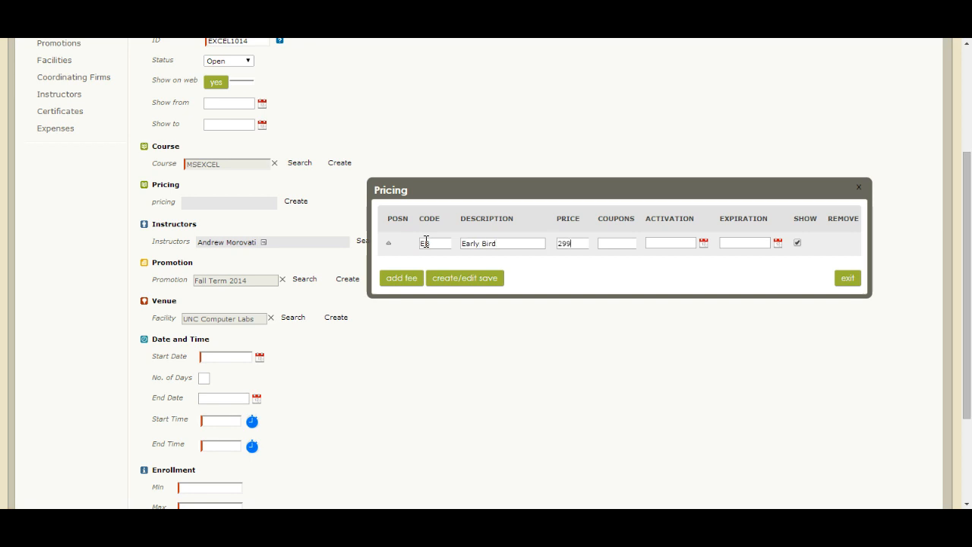
pyautogui.click(778, 243)
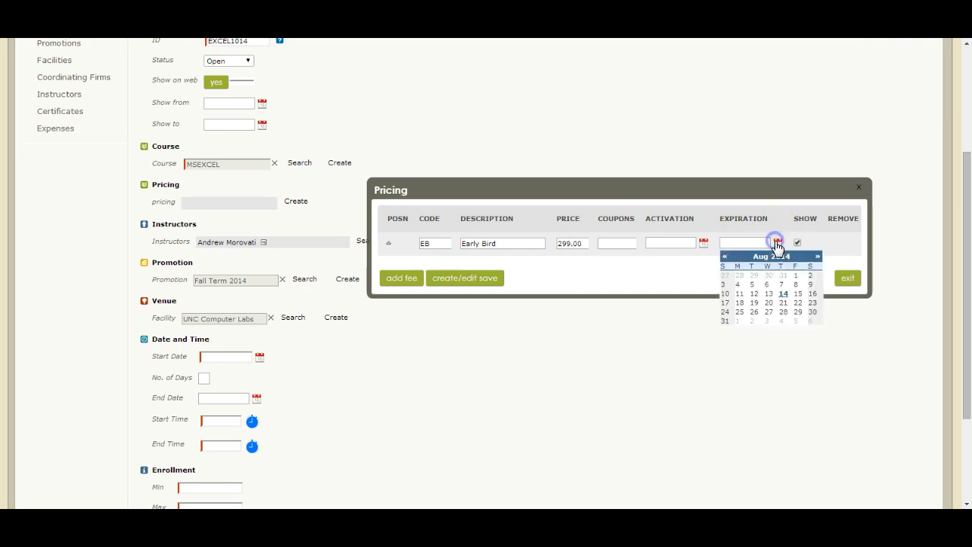
pyautogui.click(726, 321)
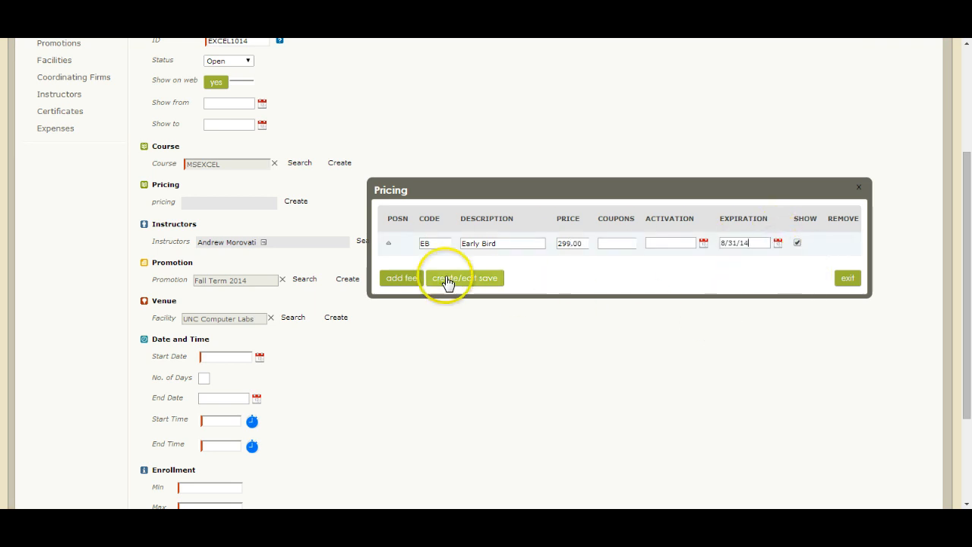
# Step: Add a Standard fee with code STD, price 349 and activation date 9/1/14, and save the pricing
pyautogui.click(411, 279)
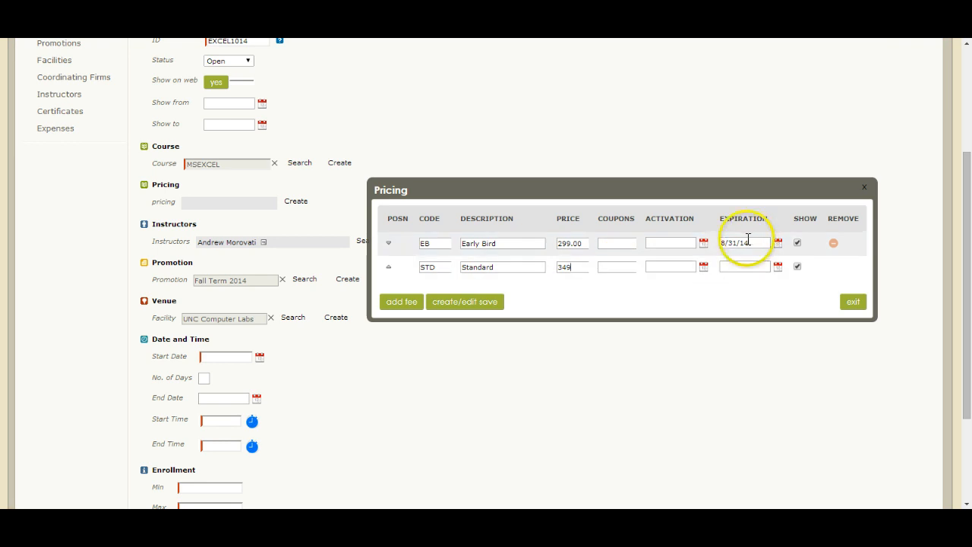
pyautogui.click(704, 266)
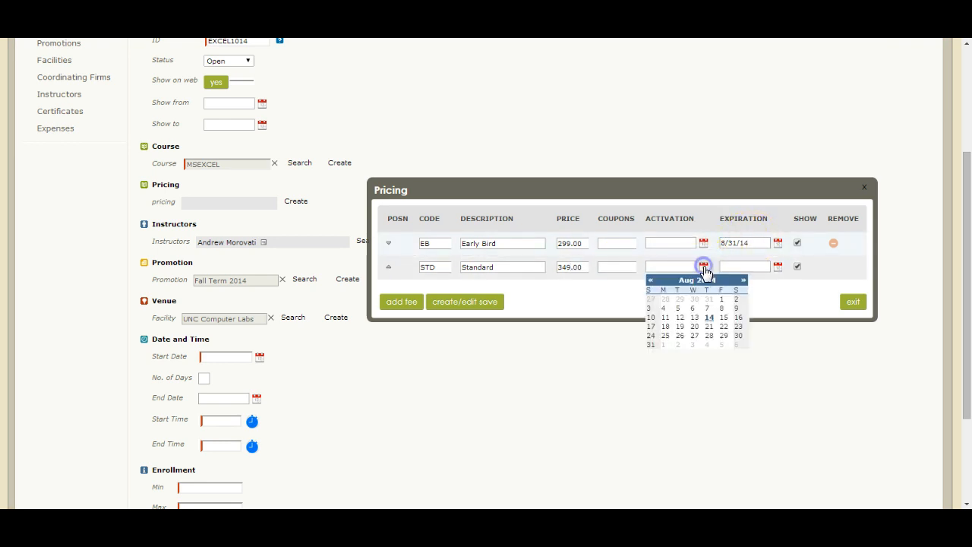
pyautogui.click(744, 281)
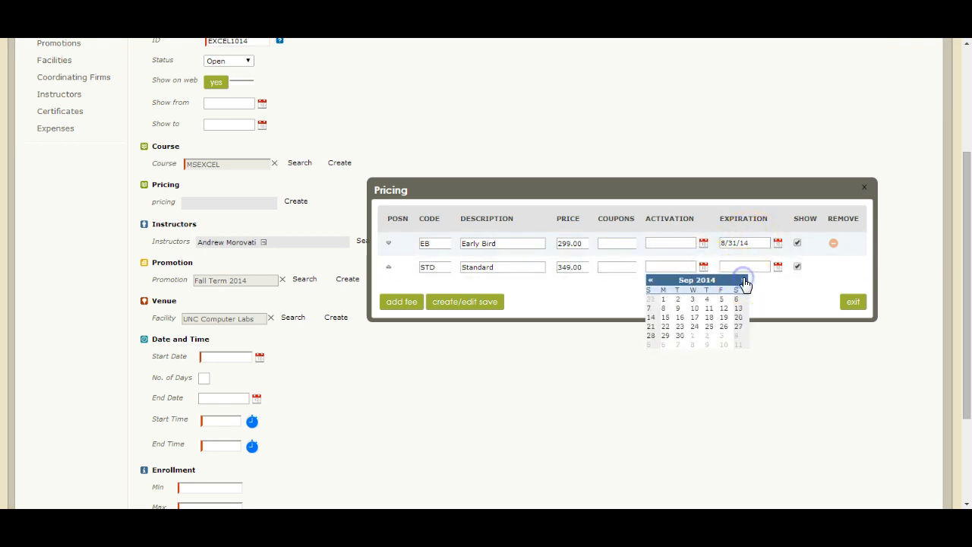
pyautogui.click(664, 299)
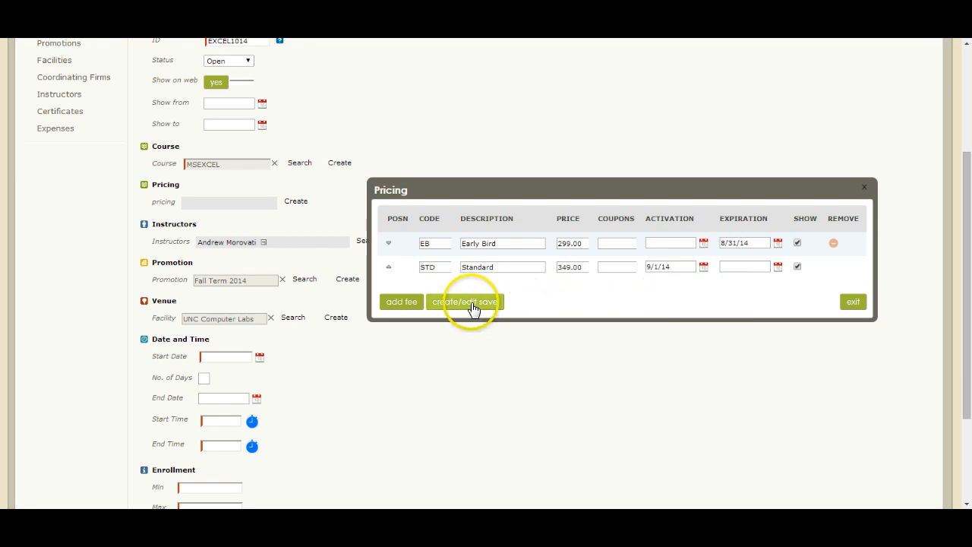
pyautogui.click(472, 305)
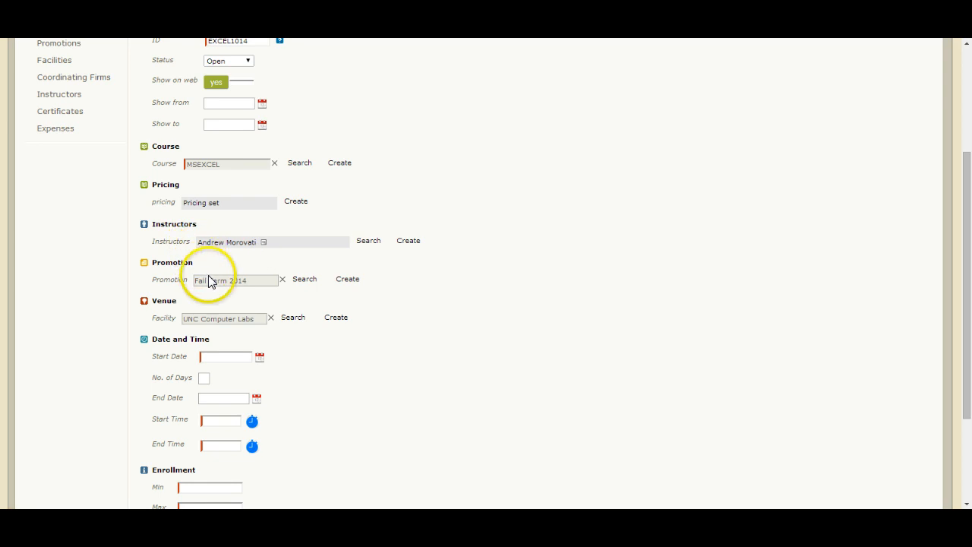
# Step: Set the session's start date to 10/1/14 and its end date to 10/22/14
pyautogui.scroll(-3, 213, 322)
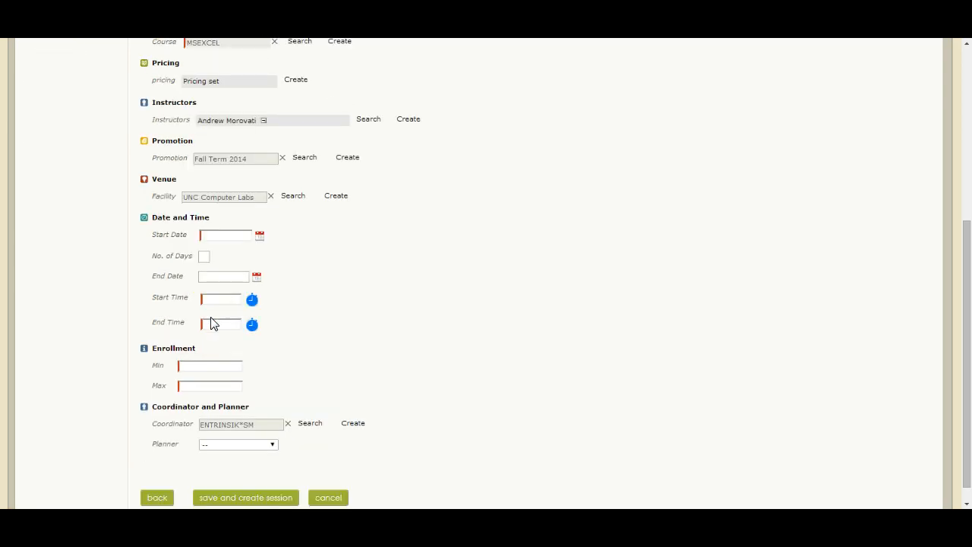
pyautogui.click(260, 238)
pyautogui.click(296, 250)
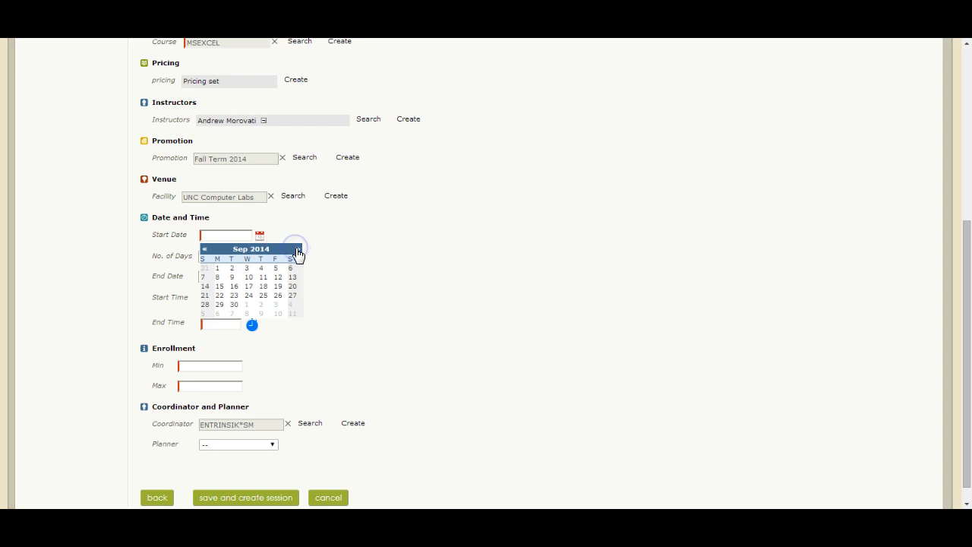
pyautogui.click(297, 250)
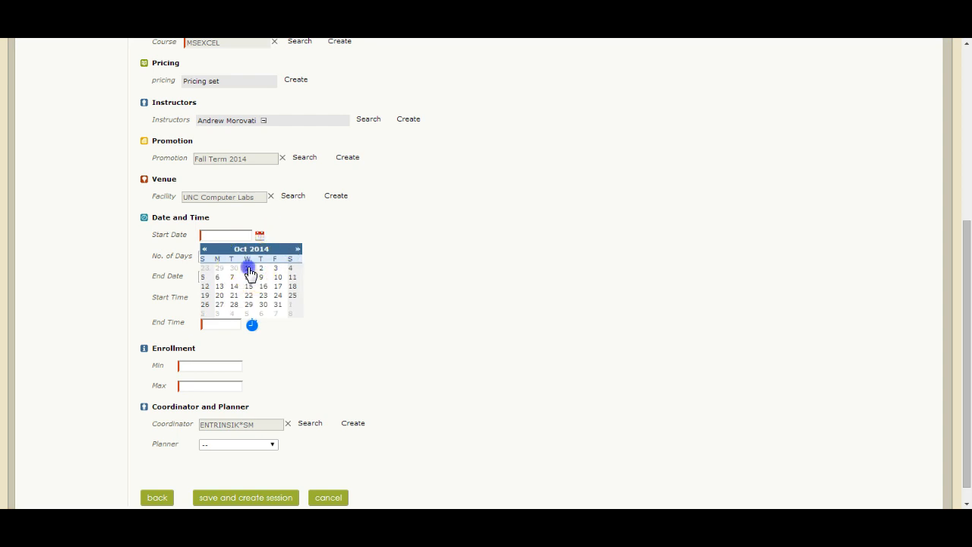
pyautogui.click(250, 269)
pyautogui.click(255, 276)
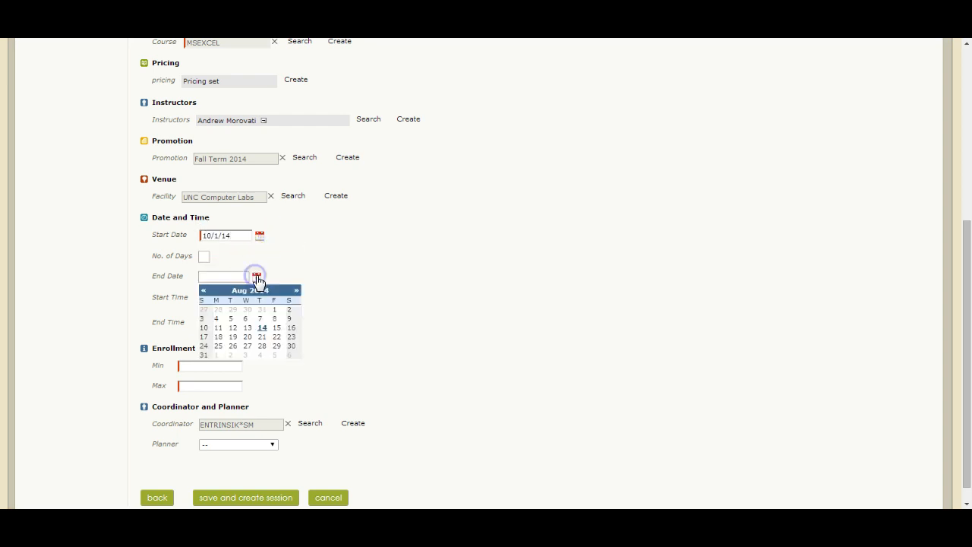
pyautogui.click(295, 290)
pyautogui.click(249, 337)
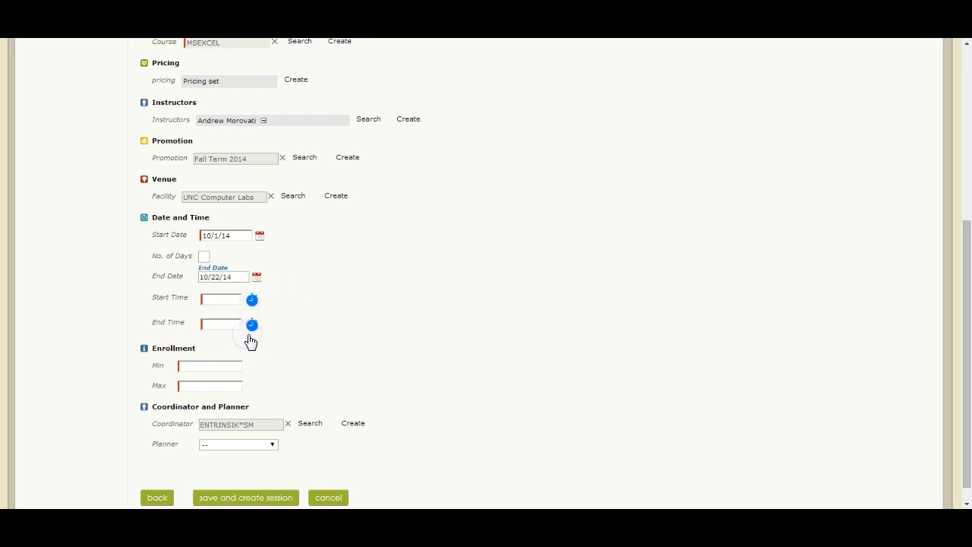
# Step: Set the session's start time to 05:00pm and its end time to 06:30pm
pyautogui.click(252, 300)
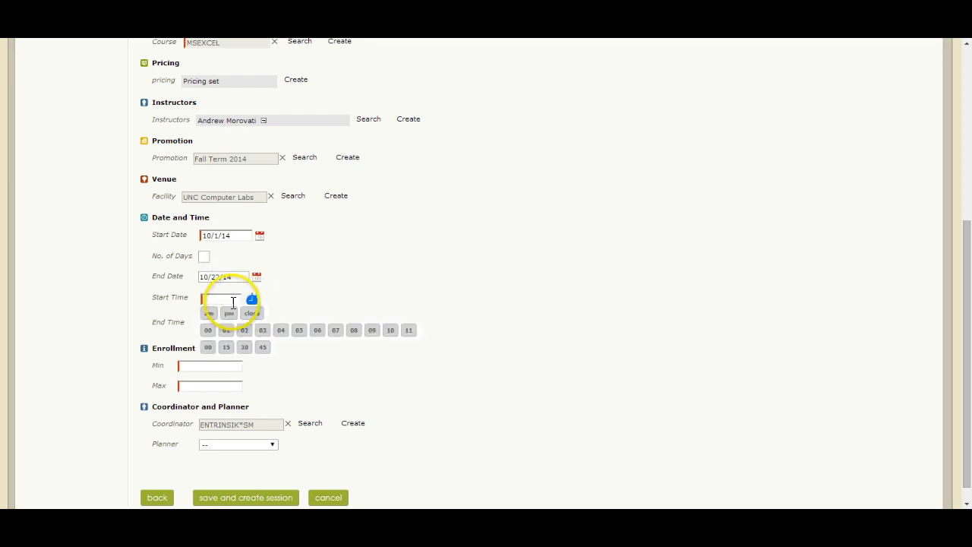
pyautogui.click(230, 313)
pyautogui.click(298, 330)
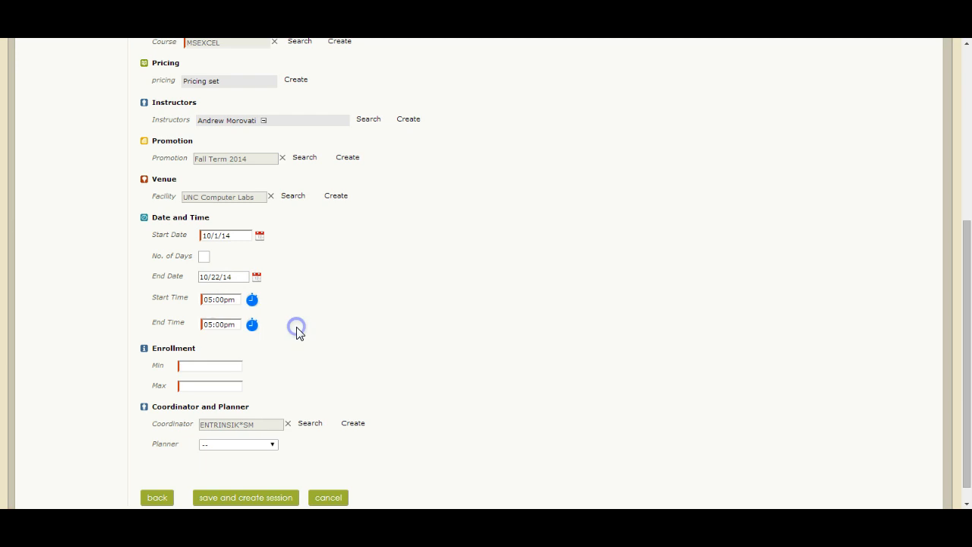
pyautogui.click(253, 329)
pyautogui.click(229, 338)
pyautogui.click(317, 354)
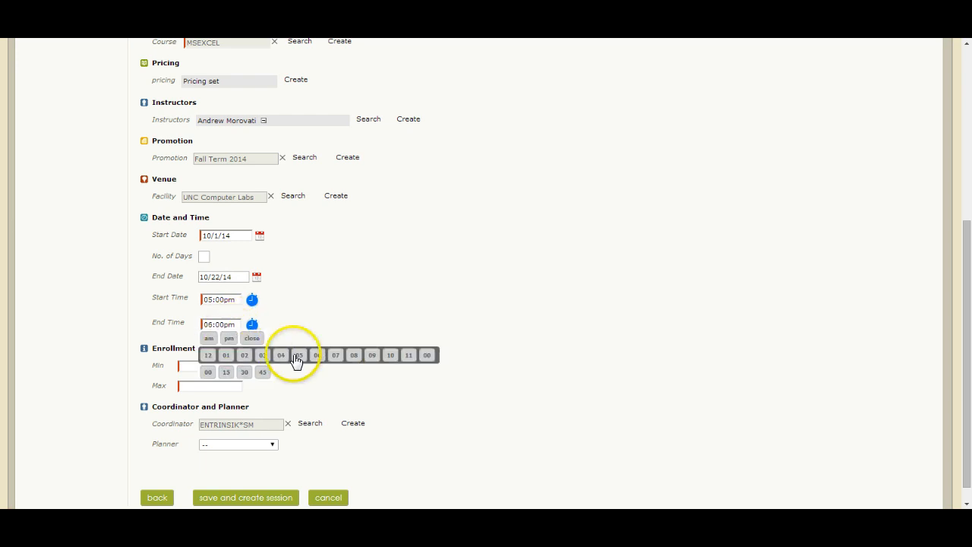
pyautogui.click(245, 372)
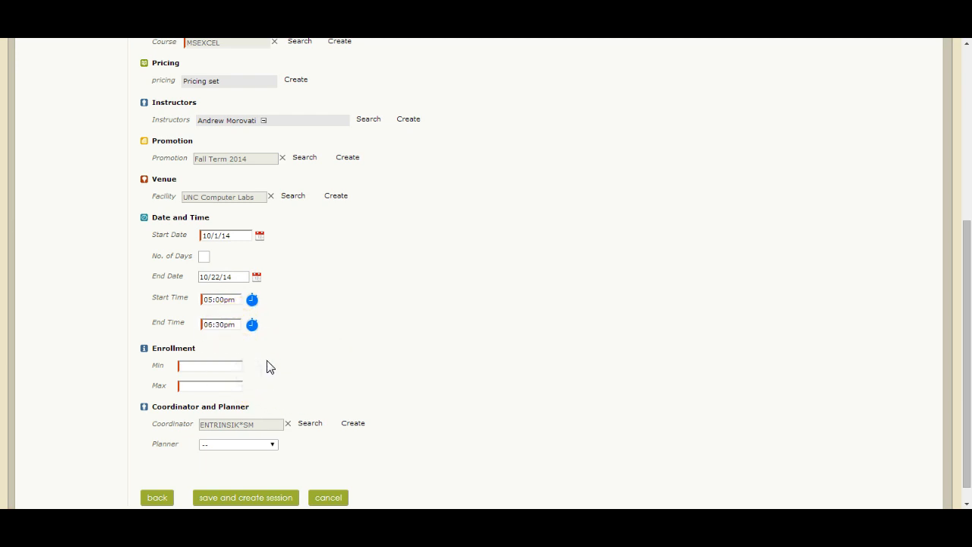
# Step: Enter the minimum enrollment and a maximum enrollment of 20, then save and create the session
pyautogui.click(220, 368)
pyautogui.click(202, 385)
pyautogui.click(254, 385)
pyautogui.scroll(-1, 294, 397)
pyautogui.click(254, 479)
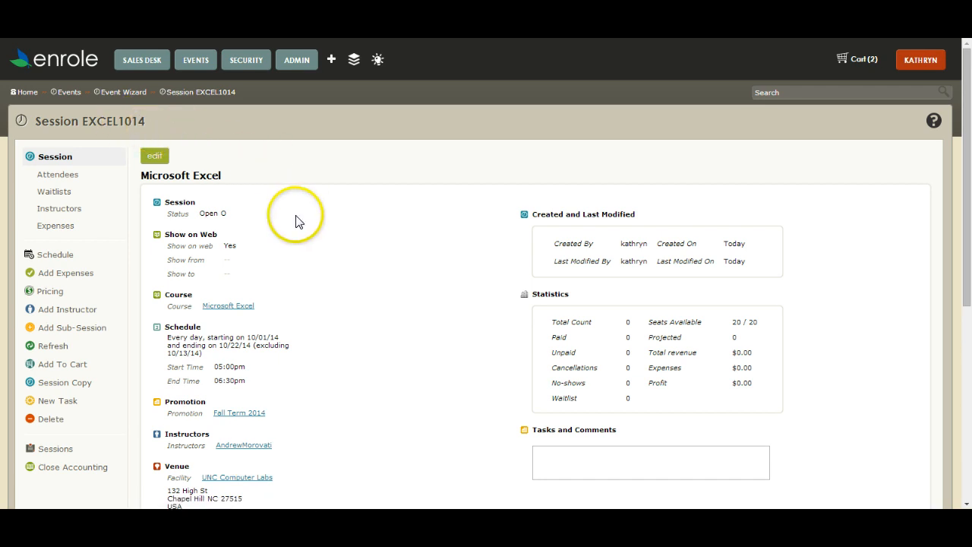
# Step: Change the session's schedule pattern to weekly on Wednesday and proceed to the list of occurrences
pyautogui.scroll(-3, 295, 220)
pyautogui.scroll(3, 297, 227)
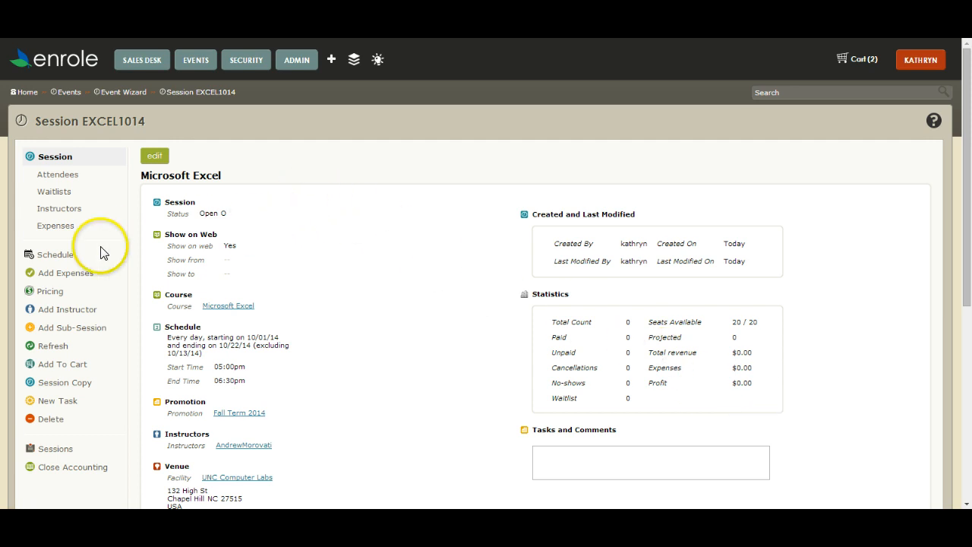
pyautogui.click(66, 261)
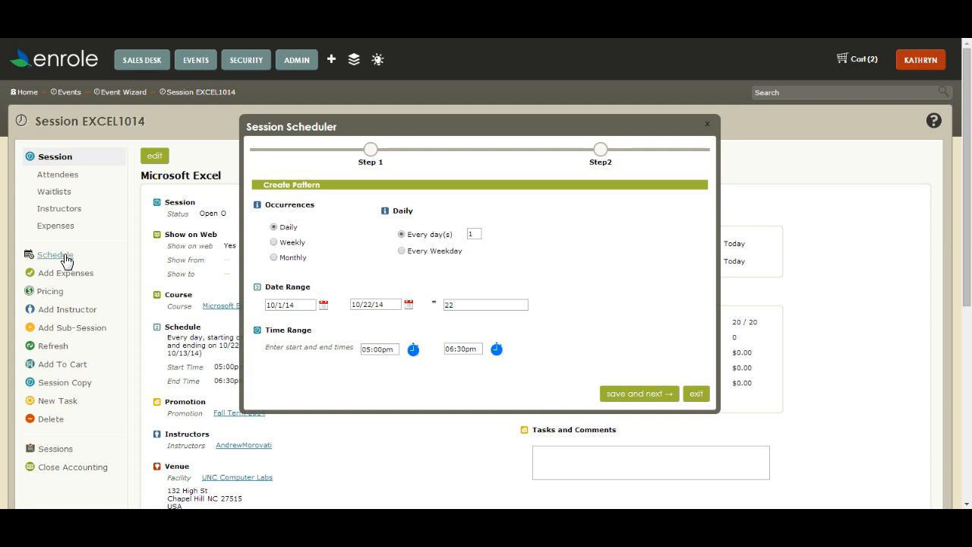
pyautogui.click(274, 243)
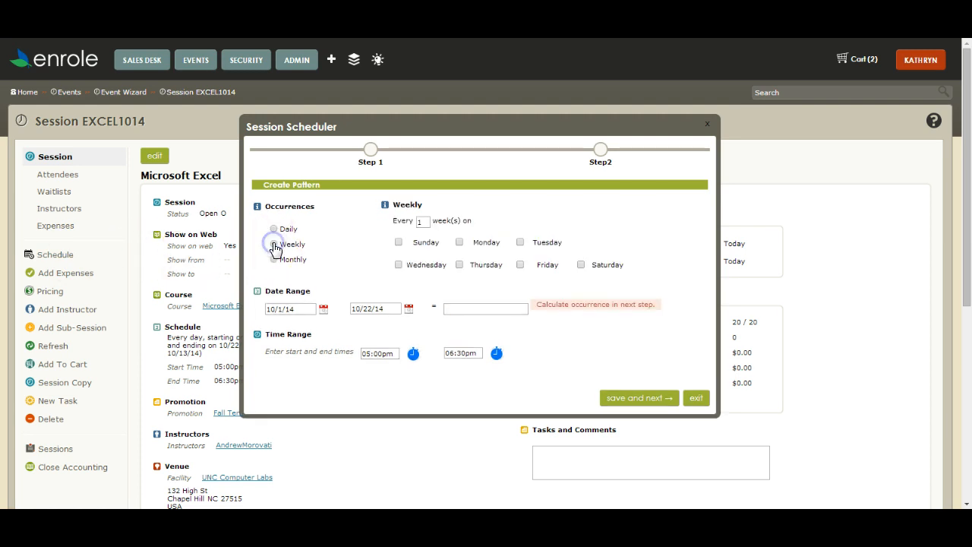
pyautogui.click(398, 265)
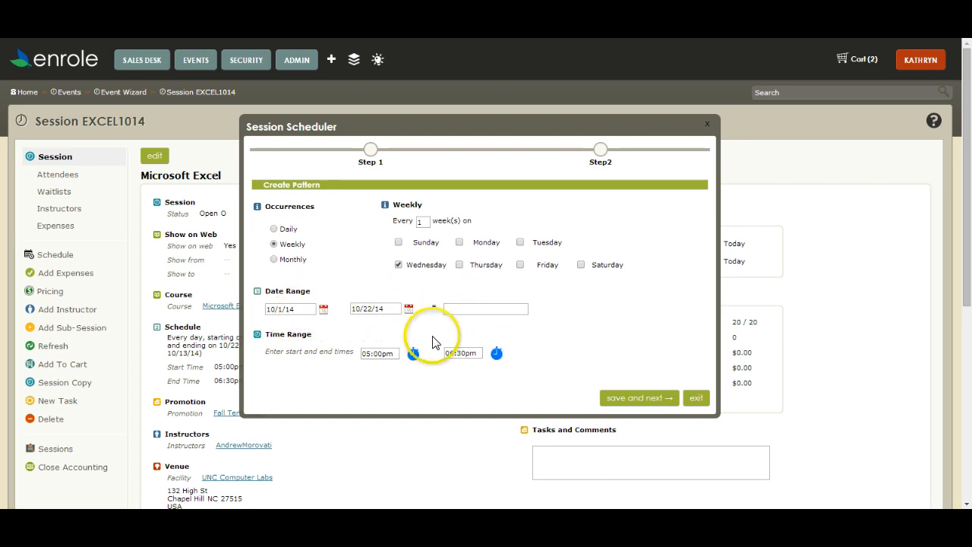
pyautogui.click(617, 395)
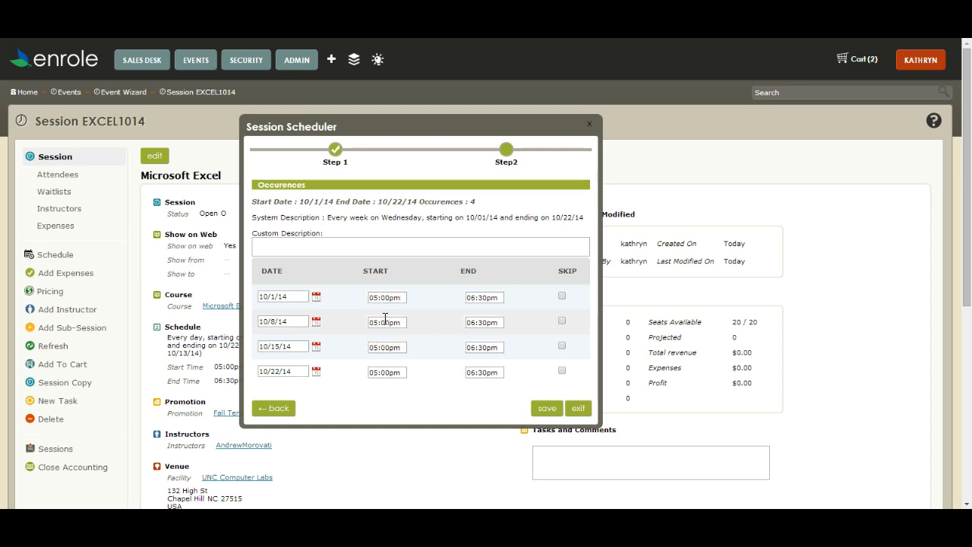
# Step: Set the 10/15/14 occurrence to run from 05:30pm to 07:00pm, save the schedule, and check the session summary
pyautogui.moveTo(401, 347); pyautogui.dragTo(361, 348)
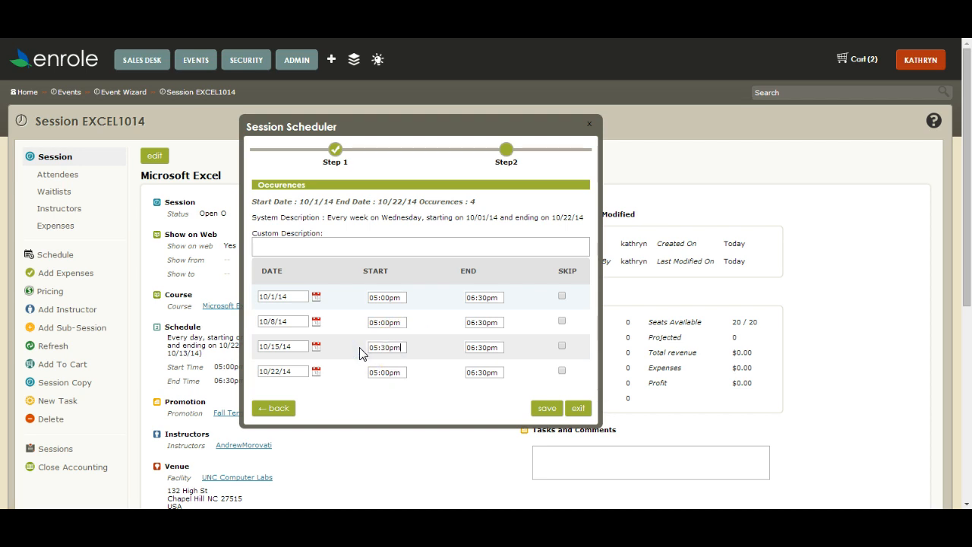
pyautogui.moveTo(498, 347); pyautogui.dragTo(436, 345)
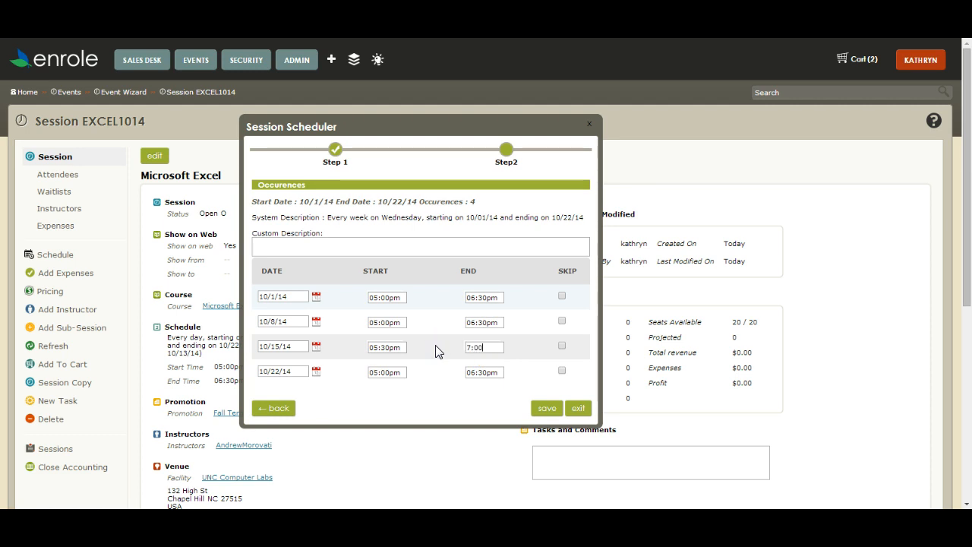
pyautogui.click(437, 353)
pyautogui.click(443, 386)
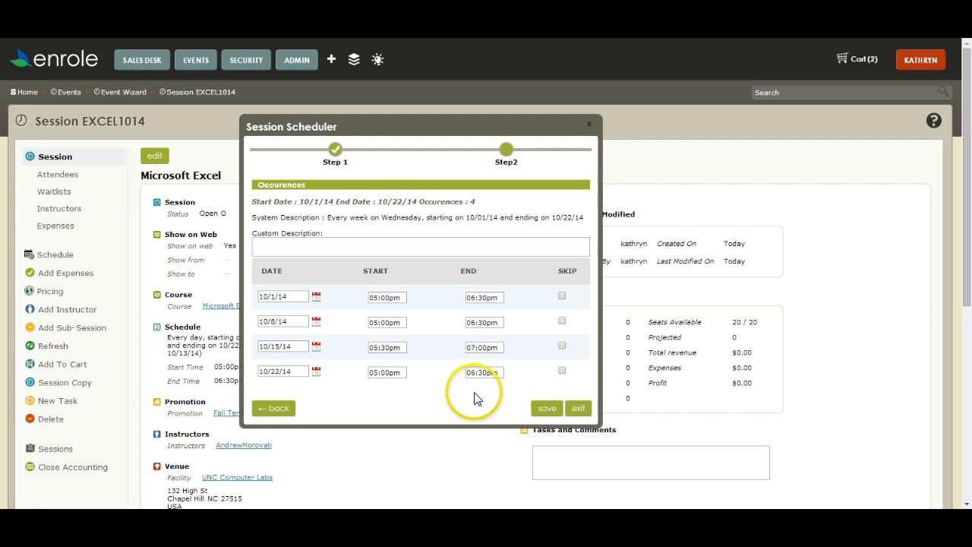
pyautogui.click(546, 410)
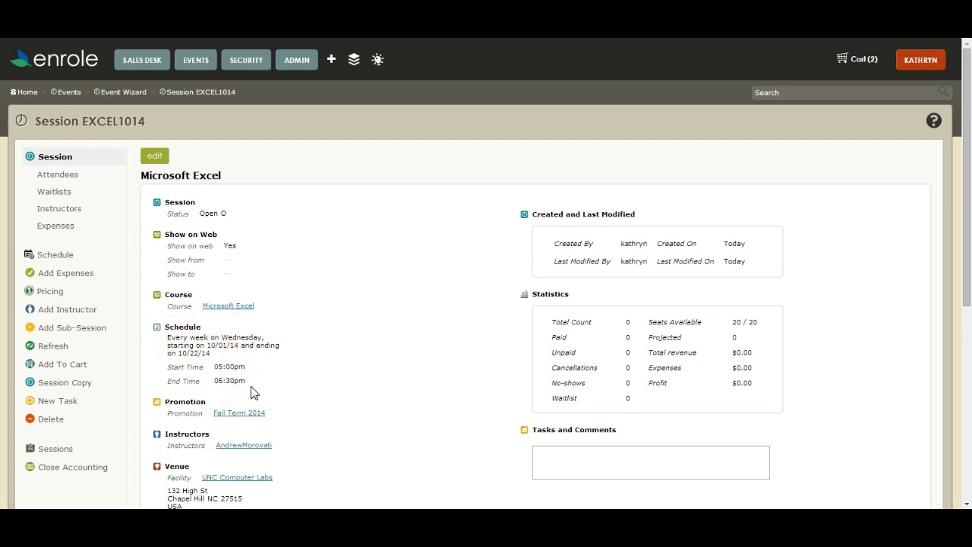
pyautogui.scroll(-3, 254, 393)
pyautogui.scroll(3, 254, 393)
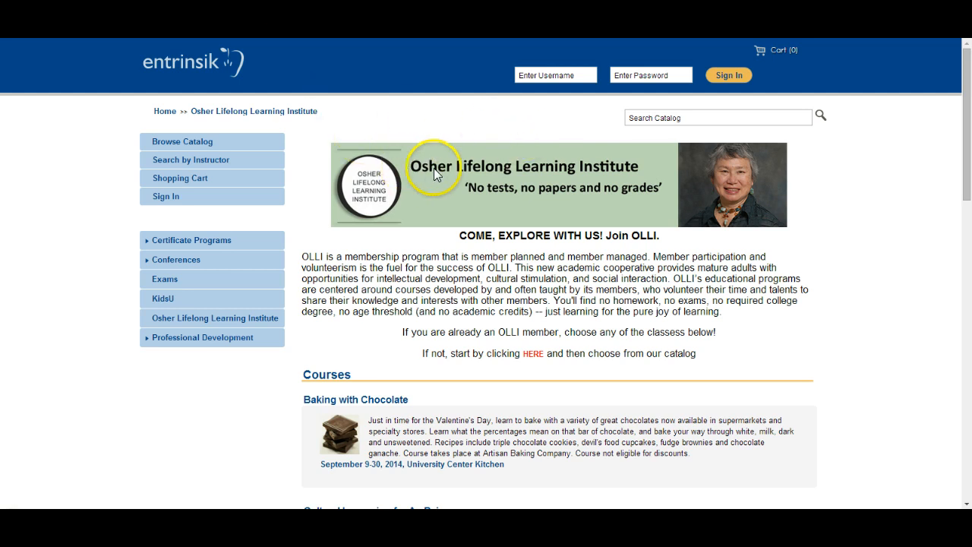
# Step: In the Entrinsik web catalog, open the October 1-22, 2014 Microsoft Excel session and display its full schedule
pyautogui.scroll(-6, 476, 171)
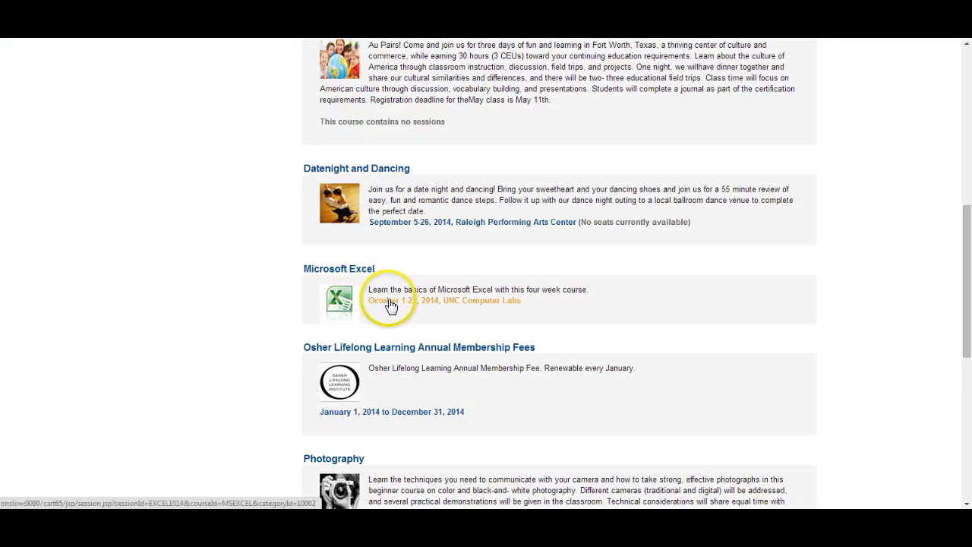
pyautogui.click(390, 304)
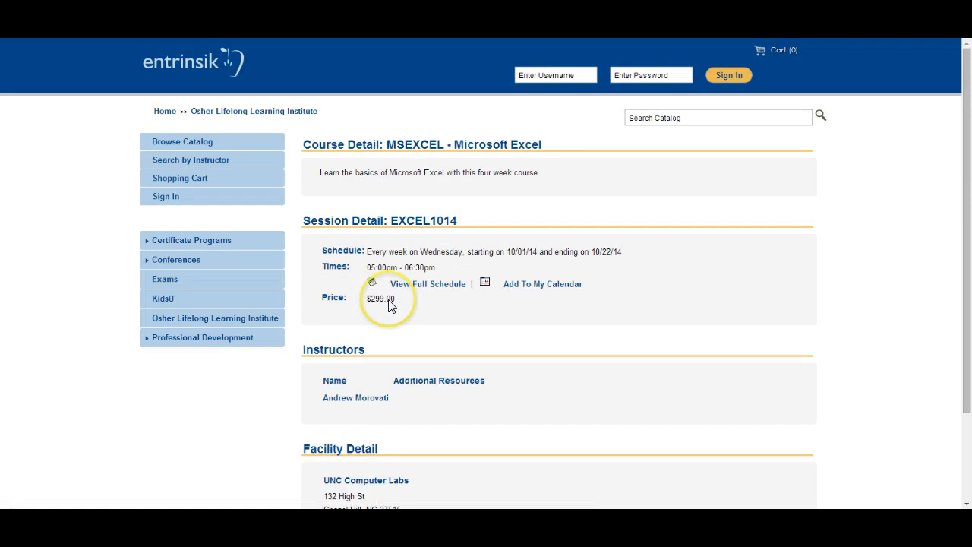
pyautogui.click(414, 287)
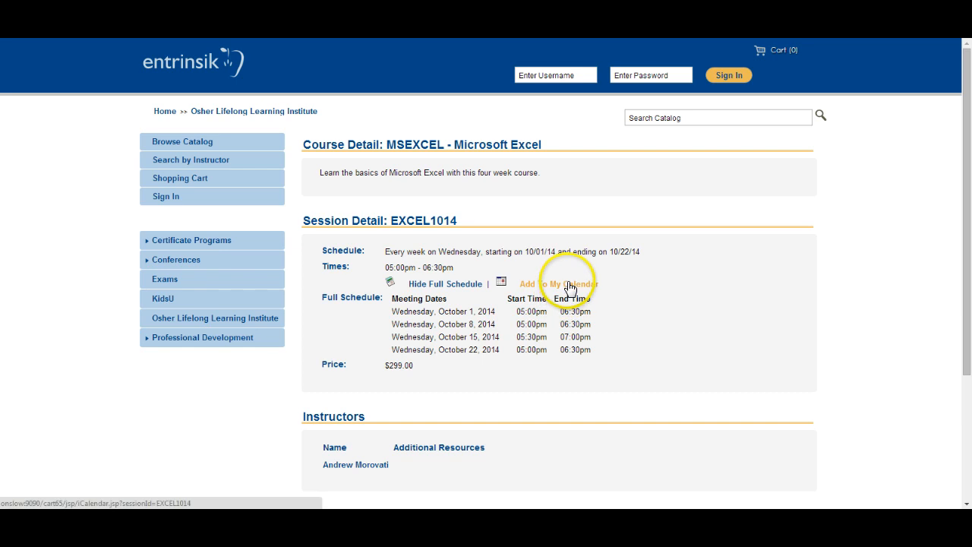
# Step: Review the instructor's biography, the facility detail and the rest of the public session page
pyautogui.scroll(-3, 475, 350)
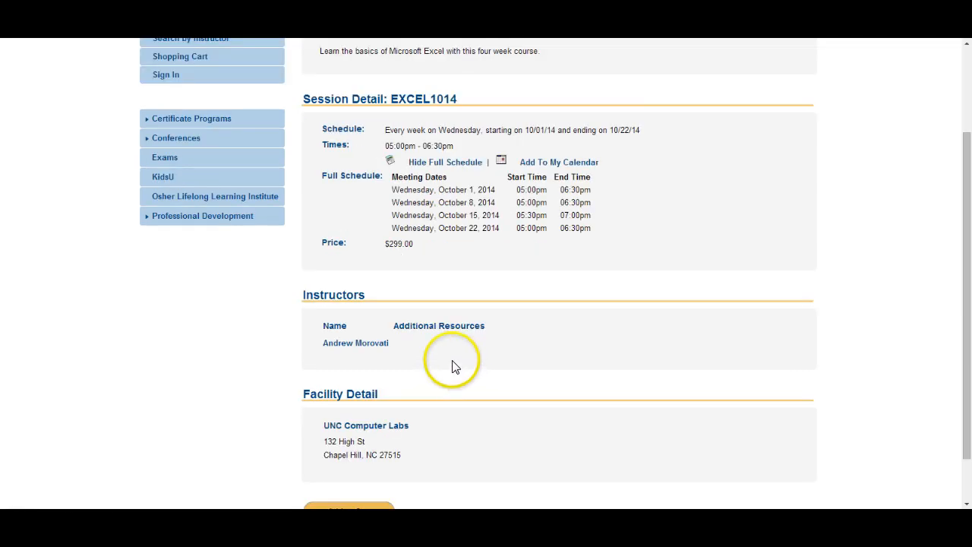
pyautogui.moveTo(374, 349)
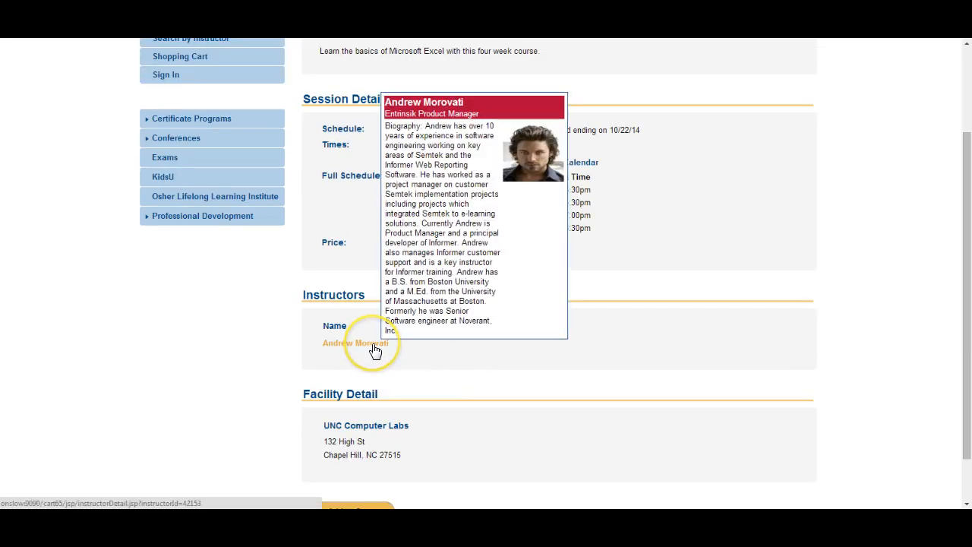
pyautogui.scroll(-2, 374, 349)
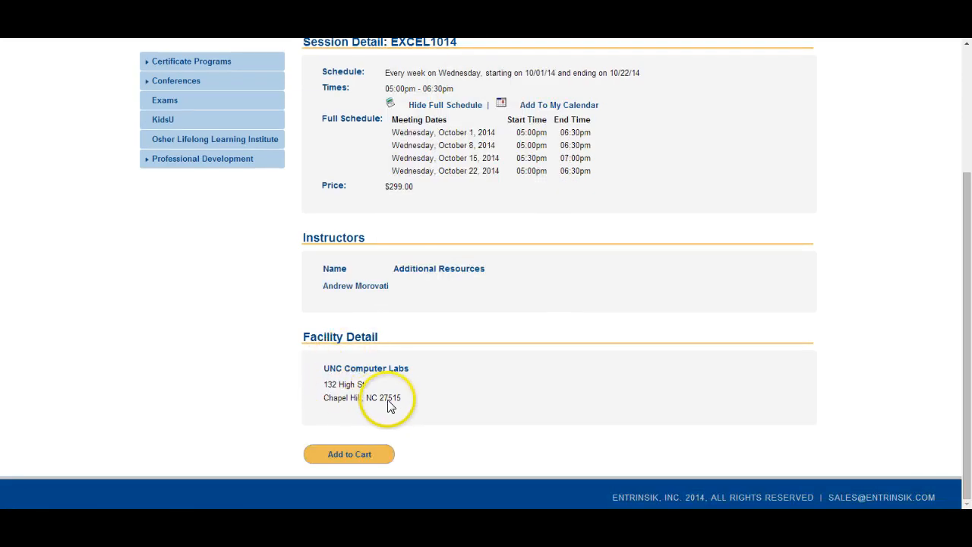
pyautogui.scroll(3, 393, 404)
pyautogui.scroll(-3, 393, 402)
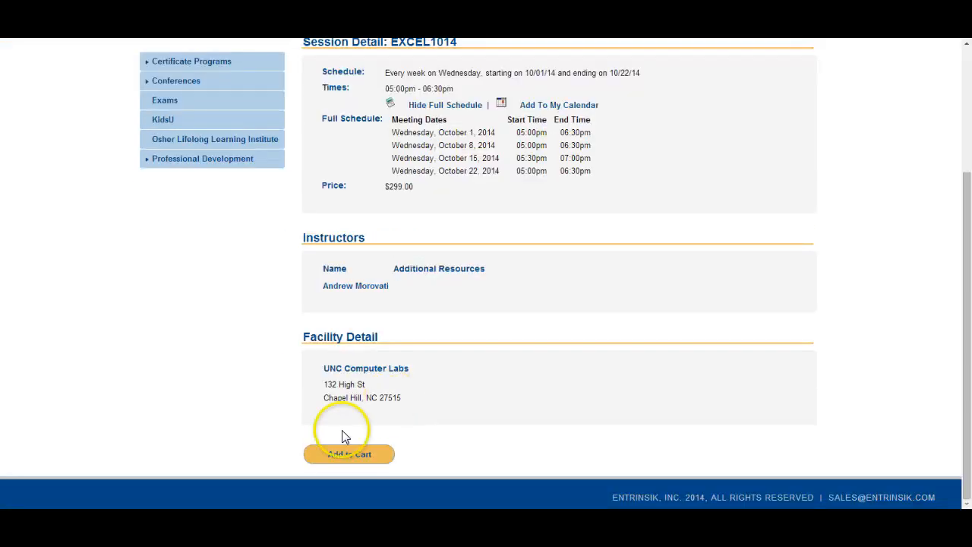
pyautogui.scroll(3, 340, 461)
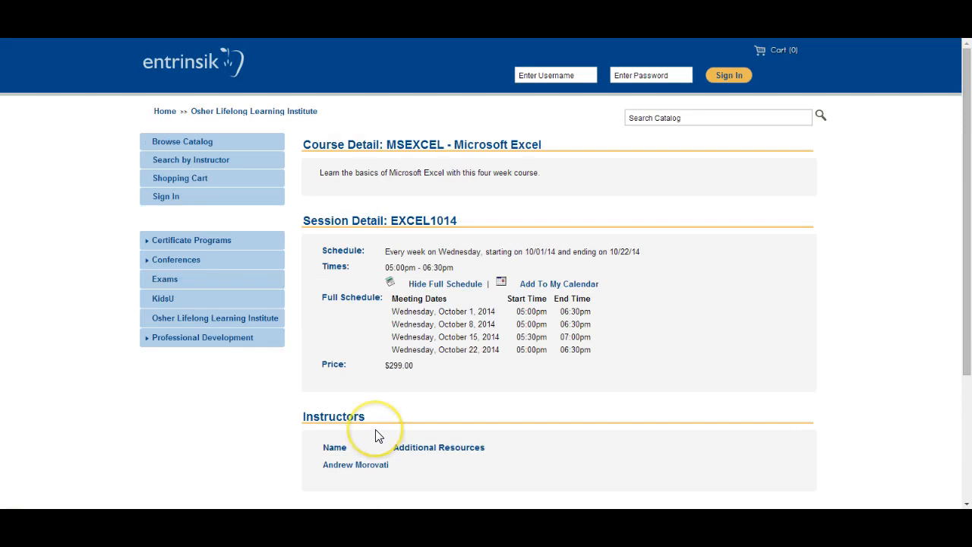